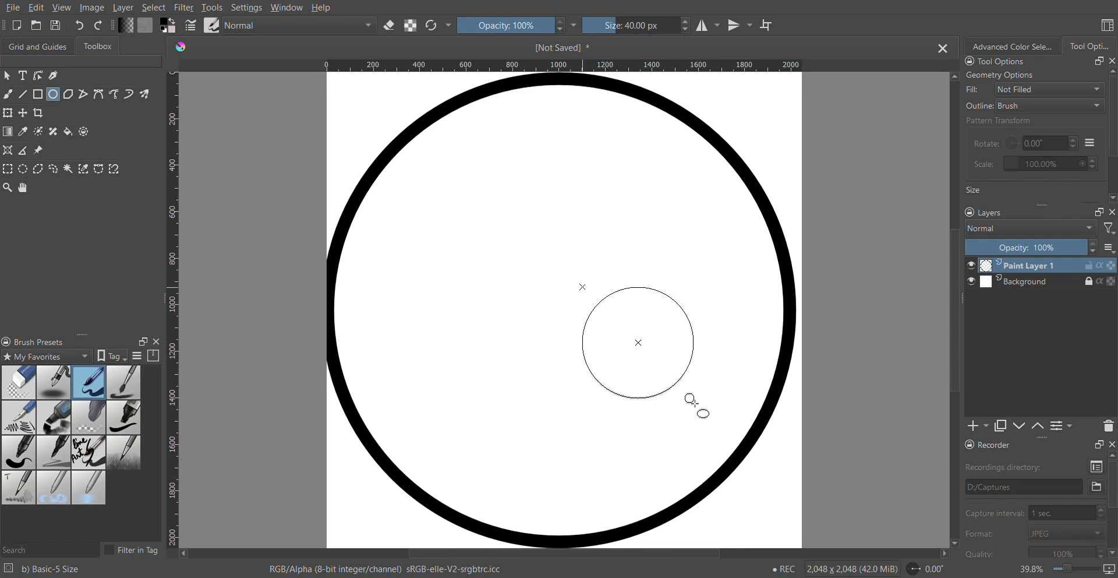
# Step: Select the small circle with a freehand selection and move it up and left, just above the big circle's centre
pyautogui.click(53, 169)
pyautogui.moveTo(615, 261); pyautogui.dragTo(592, 263)
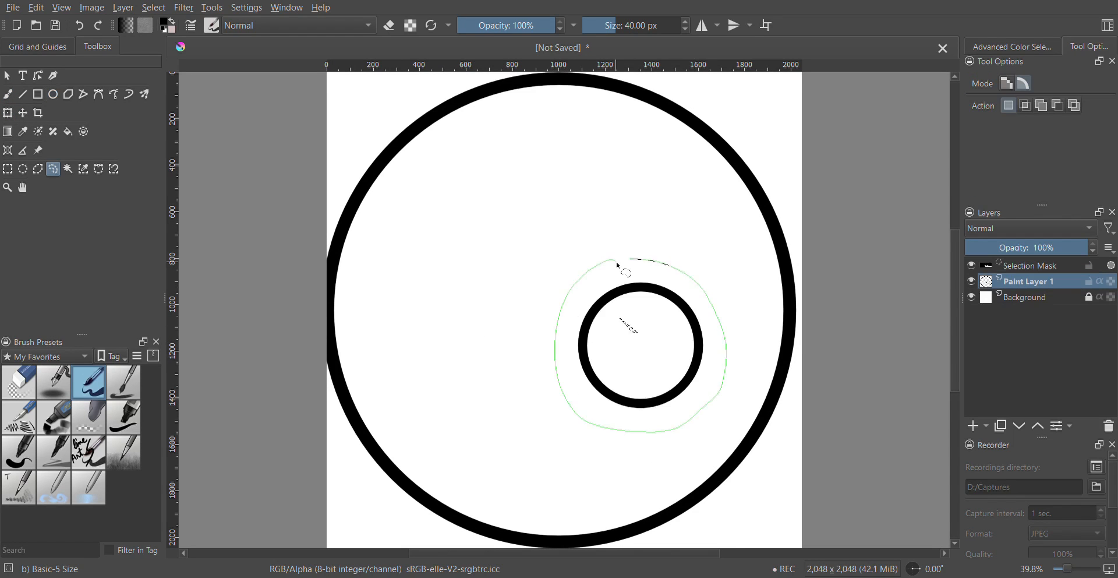
pyautogui.click(23, 113)
pyautogui.moveTo(664, 349)
pyautogui.mouseDown()
pyautogui.moveTo(642, 333)
pyautogui.moveTo(631, 280)
pyautogui.moveTo(641, 286)
pyautogui.mouseUp()
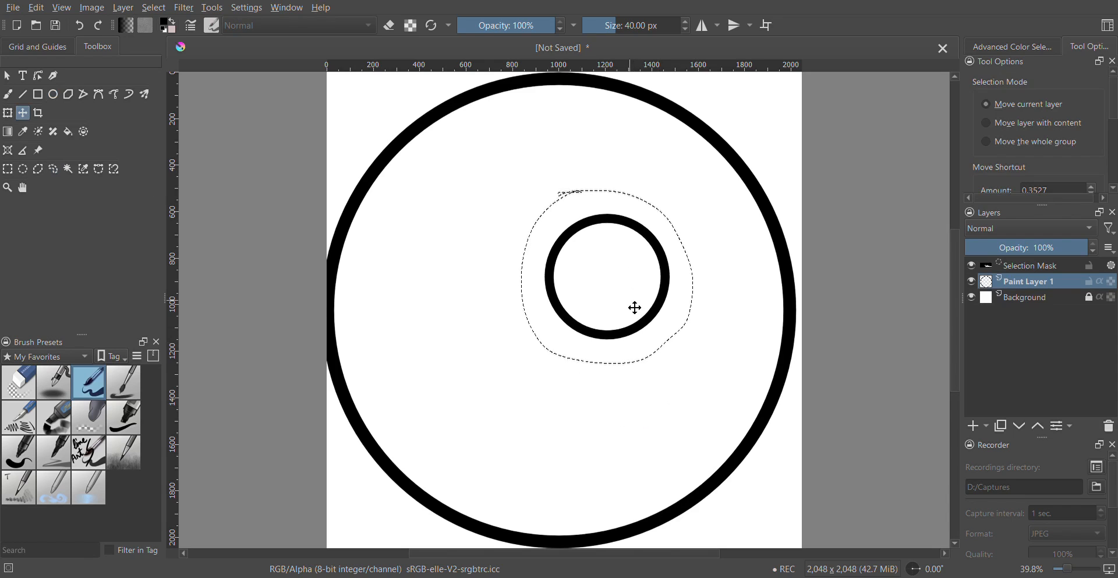
# Step: Clear the selection, add a paint layer and draw a 20 px outline circle about 320 px wide, centred inside the small circle
pyautogui.click(972, 425)
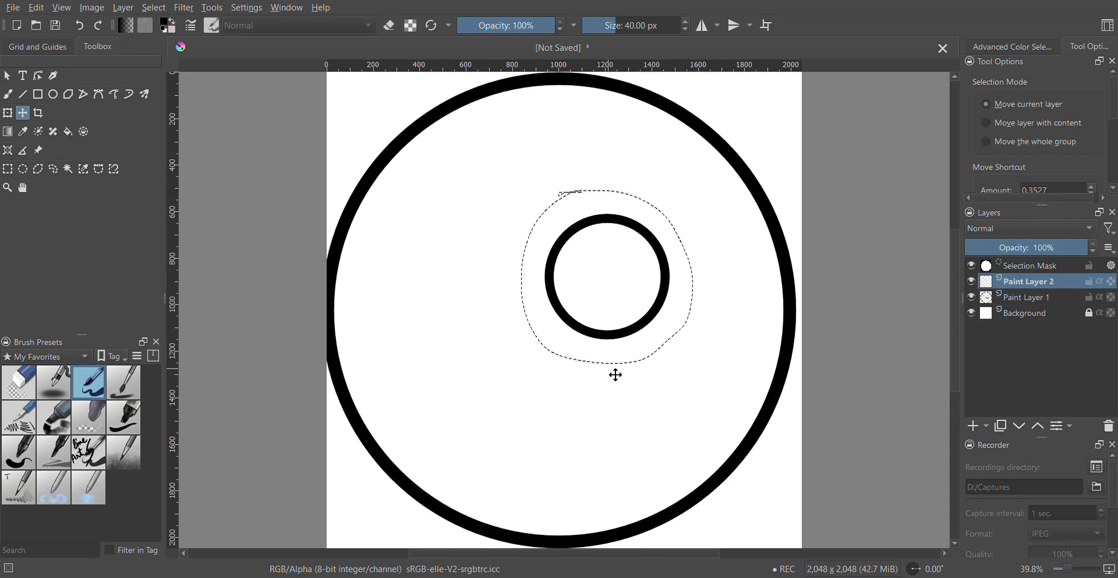
pyautogui.hotkey('ctrl', 'shift', 'a')
pyautogui.click(53, 94)
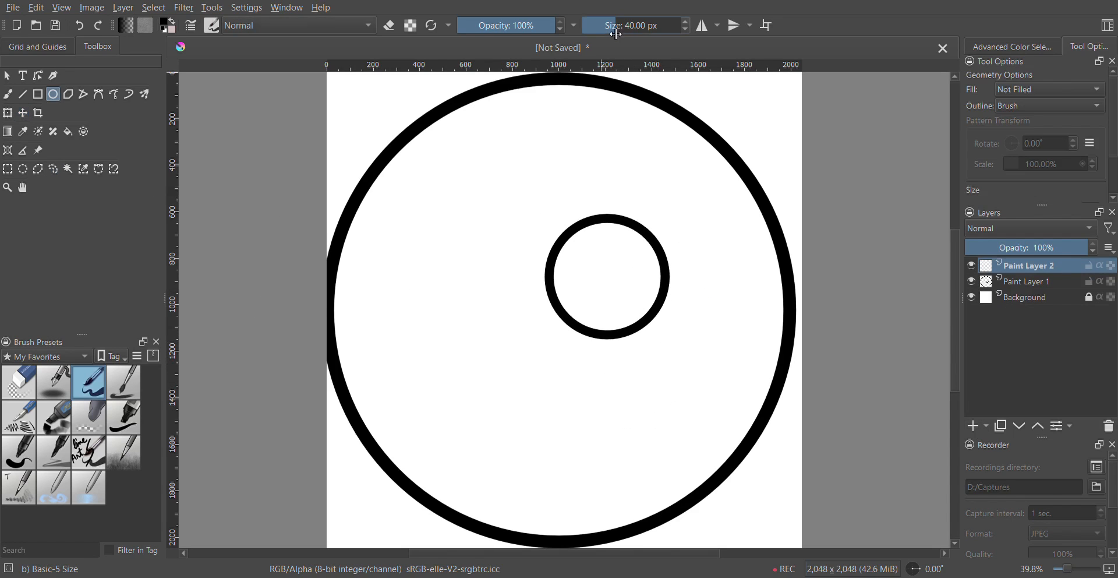
pyautogui.doubleClick(607, 29)
pyautogui.write('20')
pyautogui.press('Return')
pyautogui.moveTo(432, 281)
pyautogui.mouseDown()
pyautogui.moveTo(505, 353)
pyautogui.moveTo(615, 291)
pyautogui.mouseUp()
pyautogui.press('t')
pyautogui.press('Right')
pyautogui.press('Right')
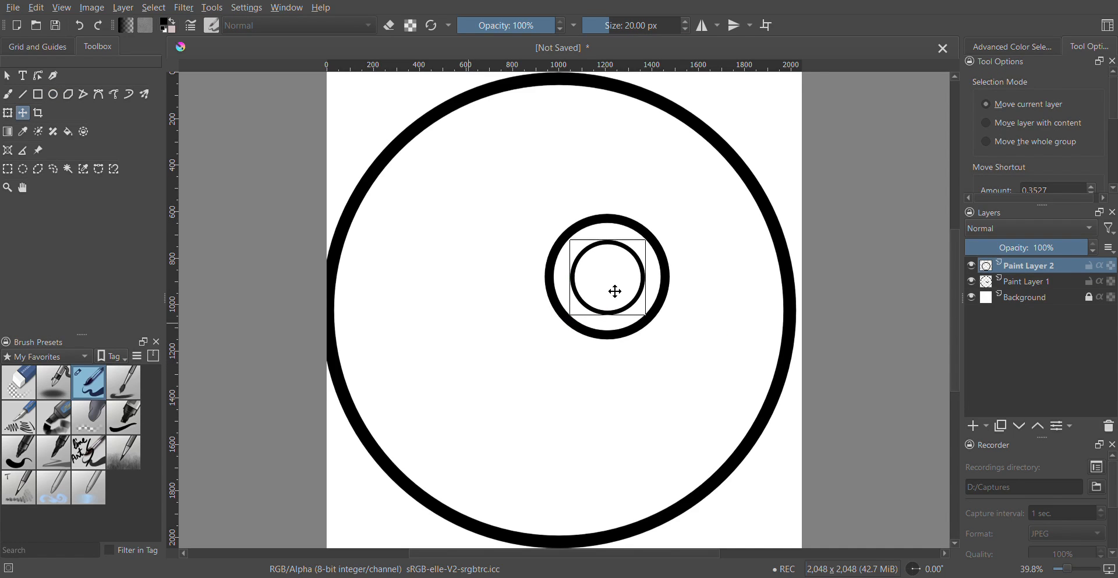
# Step: On another new layer, draw a 10 px outline circle about 200 px wide and centre it inside the innermost circle
pyautogui.click(972, 425)
pyautogui.click(53, 95)
pyautogui.doubleClick(622, 28)
pyautogui.write('10')
pyautogui.press('Return')
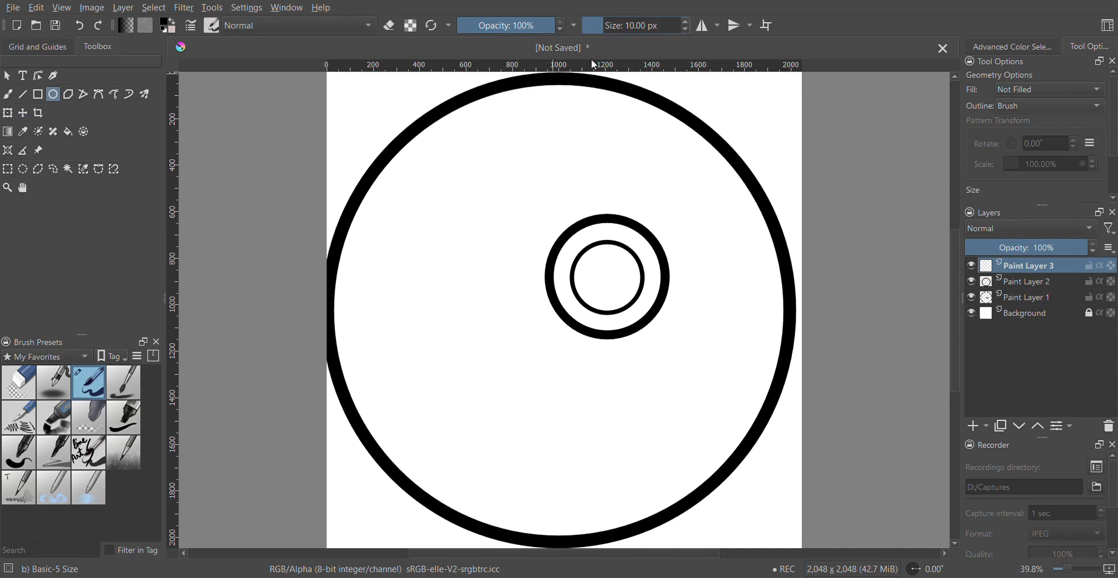
pyautogui.moveTo(429, 279)
pyautogui.mouseDown()
pyautogui.moveTo(473, 332)
pyautogui.moveTo(617, 290)
pyautogui.moveTo(582, 255)
pyautogui.moveTo(627, 276)
pyautogui.mouseUp()
pyautogui.press('t')
pyautogui.hotkey('ctrl', 't')
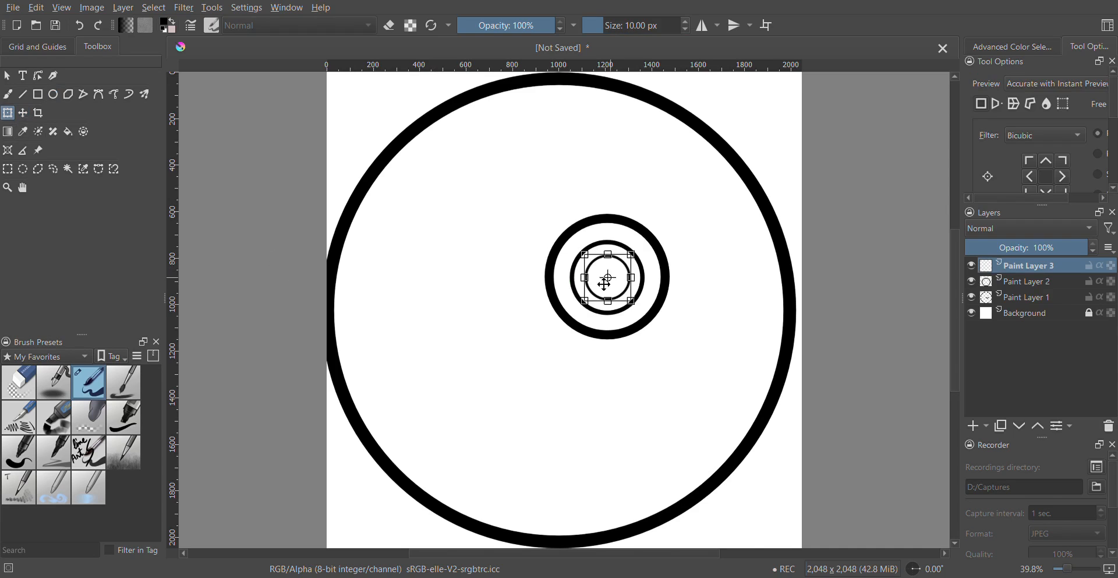
pyautogui.press('b')
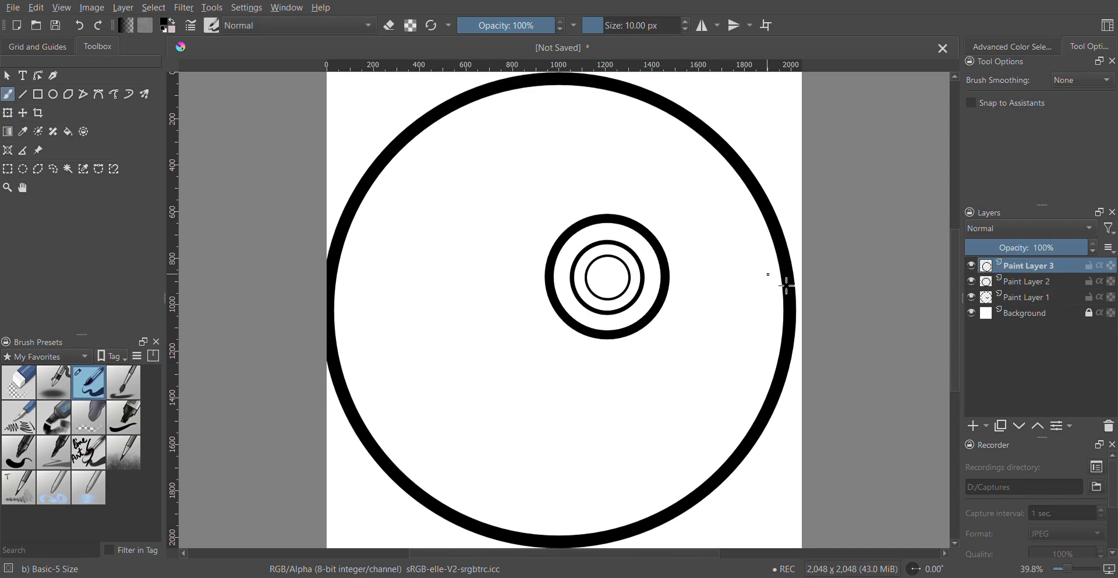
# Step: Add a new layer, draw a wide flat ellipse across the ball's middle and lower part, and move it down slightly
pyautogui.click(973, 426)
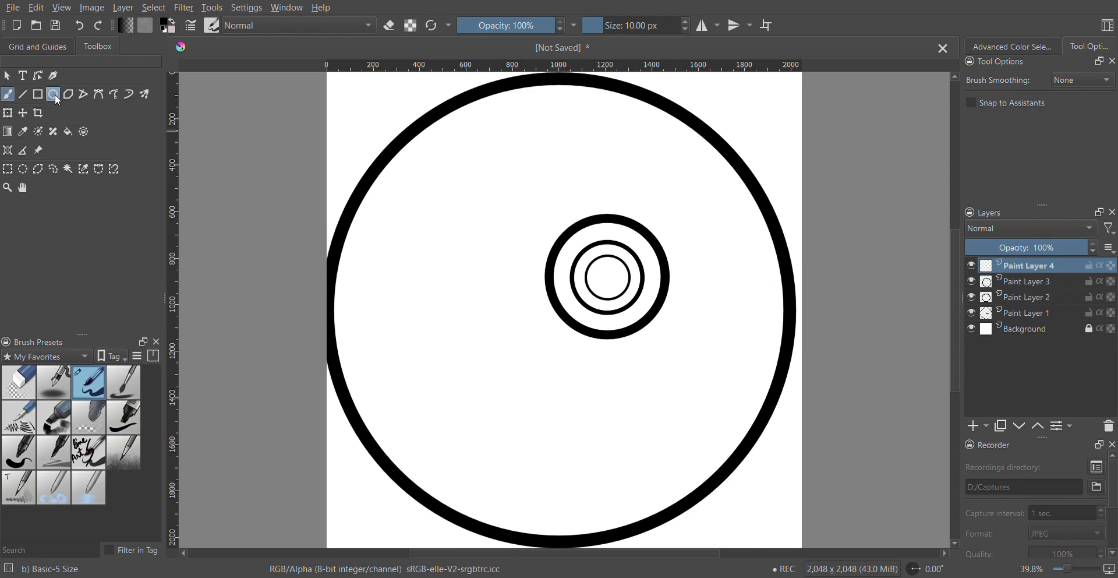
pyautogui.click(54, 94)
pyautogui.moveTo(404, 254)
pyautogui.mouseDown()
pyautogui.moveTo(874, 465)
pyautogui.moveTo(844, 452)
pyautogui.mouseUp()
pyautogui.press('t')
pyautogui.moveTo(579, 408)
pyautogui.mouseDown()
pyautogui.moveTo(516, 414)
pyautogui.moveTo(530, 431)
pyautogui.mouseUp()
# Step: Stretch the wide ellipse past both sides of the canvas and raise it so its upper arc crosses the button
pyautogui.hotkey('ctrl', 't')
pyautogui.moveTo(794, 356); pyautogui.dragTo(942, 359)
pyautogui.moveTo(332, 374); pyautogui.dragTo(230, 376)
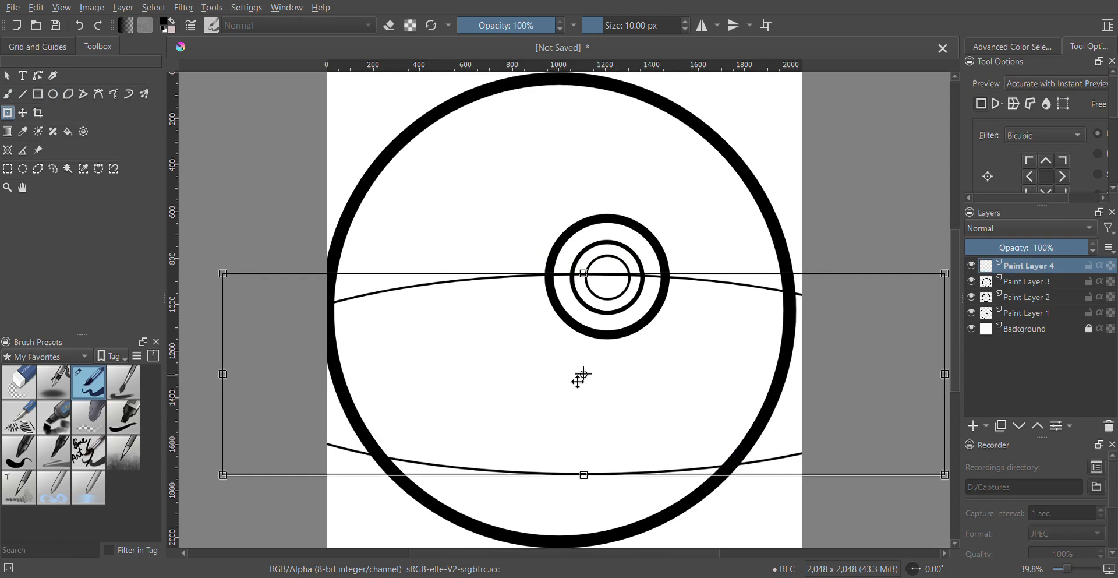
pyautogui.moveTo(583, 374)
pyautogui.mouseDown()
pyautogui.moveTo(586, 348)
pyautogui.moveTo(586, 363)
pyautogui.mouseUp()
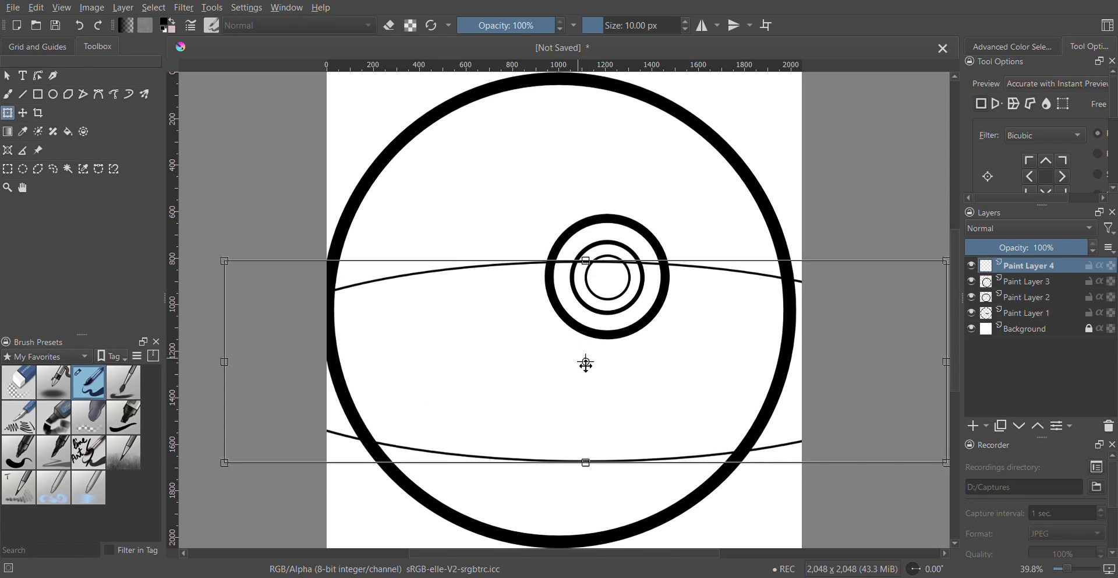
# Step: Duplicate the wide ellipse's layer, move the copy down to form the band's lower line, and merge it with the original
pyautogui.click(1003, 428)
pyautogui.click(23, 112)
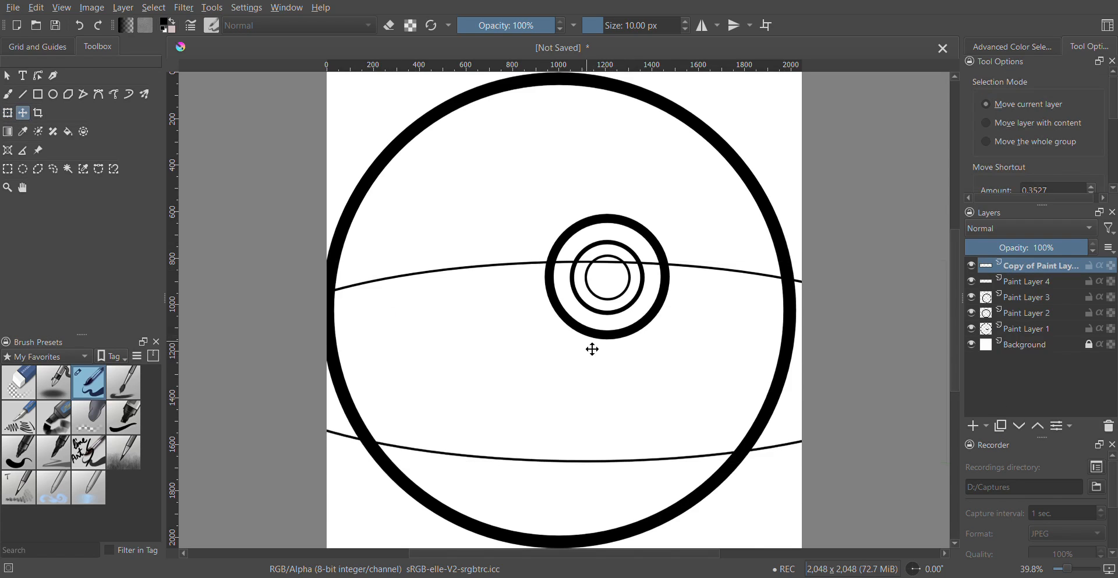
pyautogui.moveTo(592, 347); pyautogui.dragTo(589, 396)
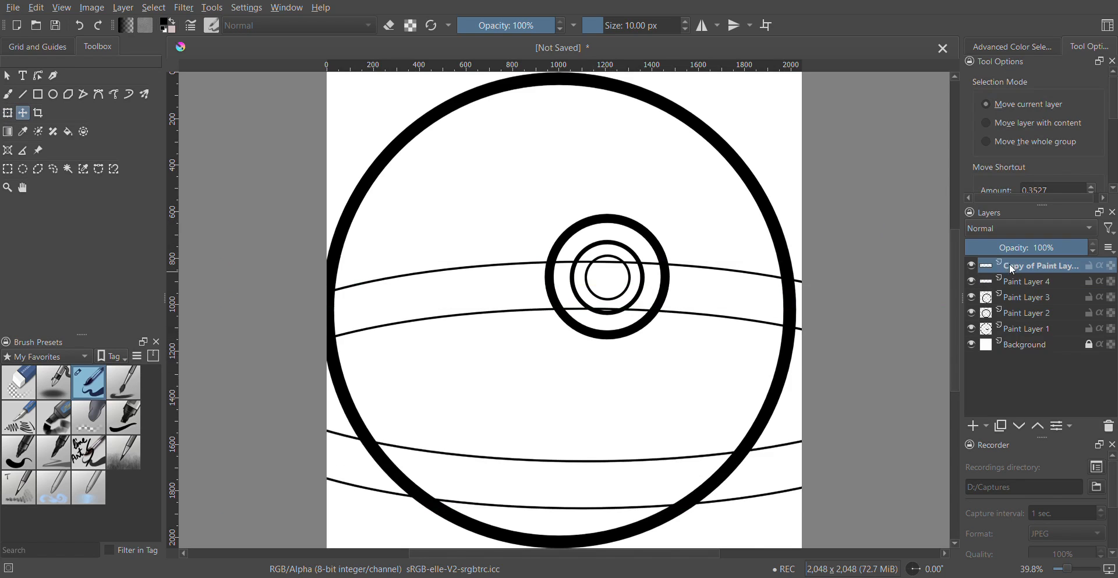
pyautogui.hotkey('ctrl', 'e')
# Step: Lasso the two lower arcs of the wide ellipses, delete them and clear the selection
pyautogui.click(53, 169)
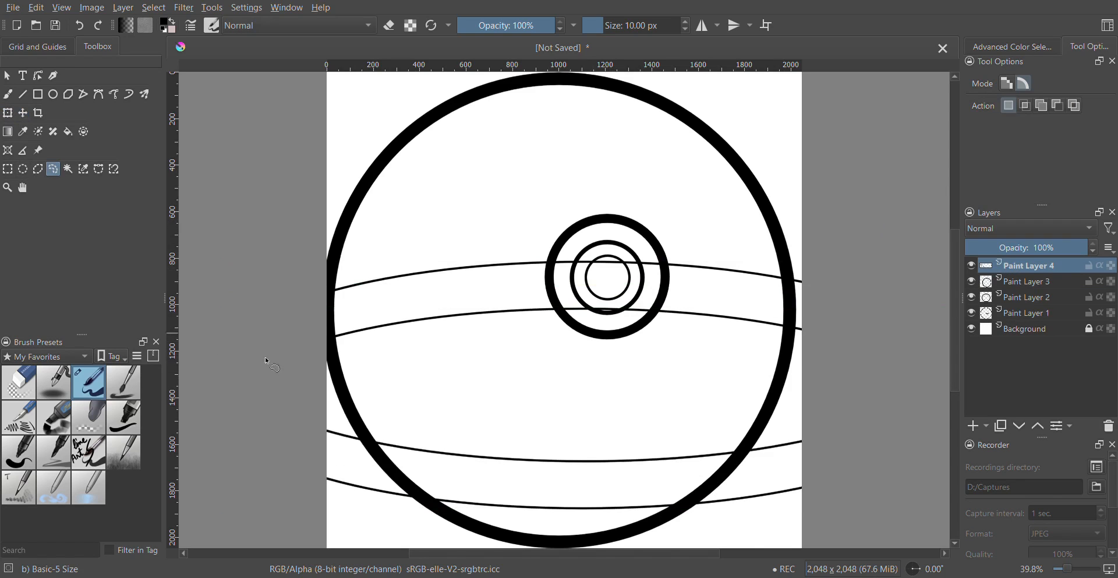
pyautogui.moveTo(291, 400)
pyautogui.mouseDown()
pyautogui.moveTo(789, 518)
pyautogui.moveTo(256, 489)
pyautogui.moveTo(287, 400)
pyautogui.mouseUp()
pyautogui.press('Delete')
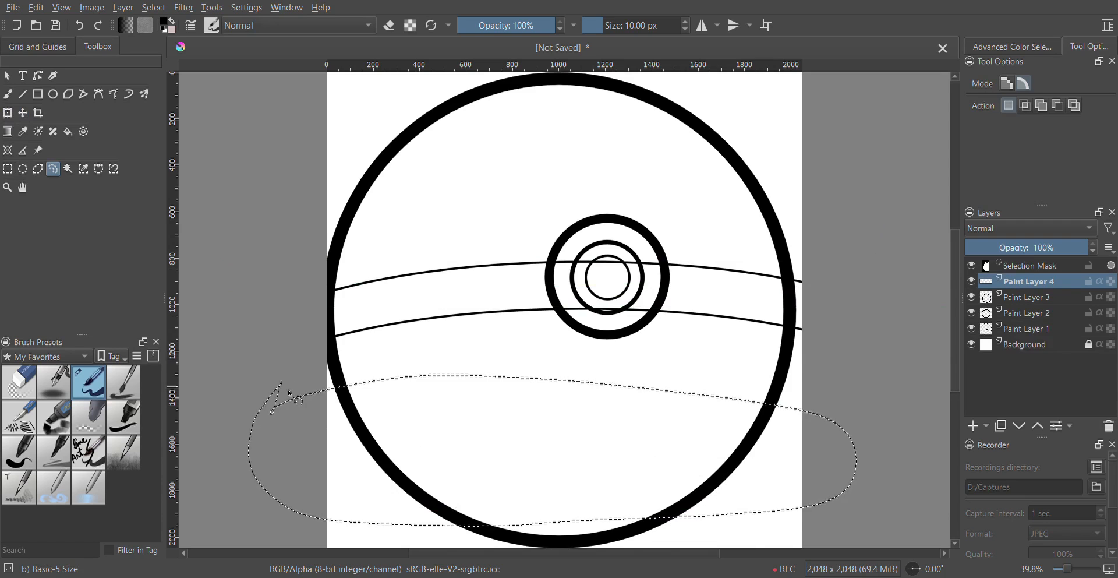
pyautogui.hotkey('ctrl', 'shift', 'a')
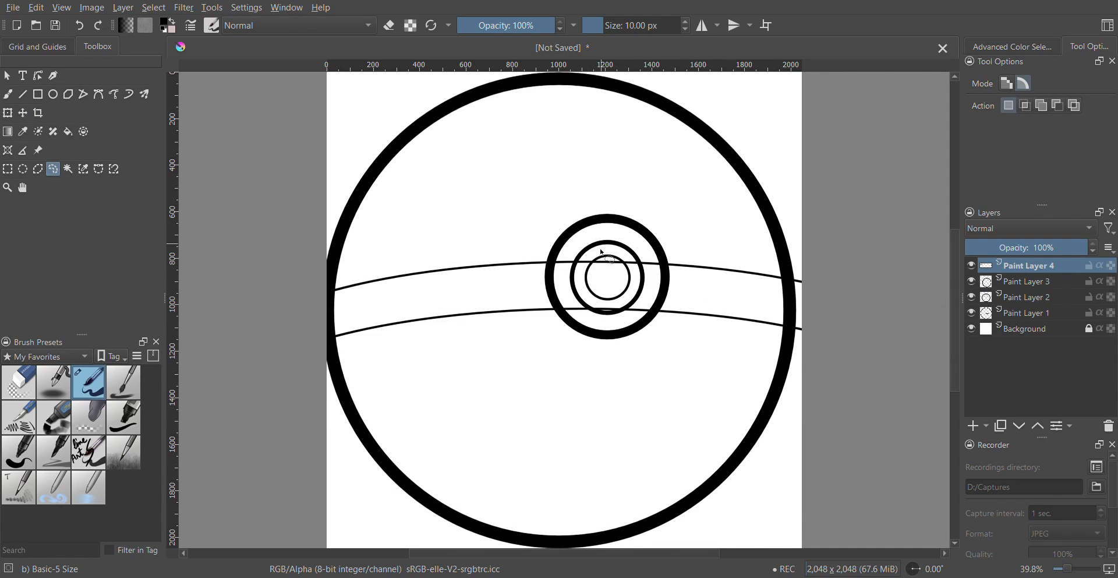
# Step: Erase the band lines inside the button and beyond the ball's right edge using freehand selections
pyautogui.moveTo(670, 291)
pyautogui.mouseDown()
pyautogui.moveTo(649, 234)
pyautogui.moveTo(556, 250)
pyautogui.mouseUp()
pyautogui.press('Delete')
pyautogui.hotkey('ctrl', 'shift', 'a')
pyautogui.moveTo(797, 330); pyautogui.dragTo(815, 265)
pyautogui.hotkey('ctrl', 'shift', 'a')
# Step: Draw a highlight circle about 320 px wide in the ball's upper left, lasso it and move it closer to the outline
pyautogui.click(53, 95)
pyautogui.moveTo(436, 171); pyautogui.dragTo(509, 244)
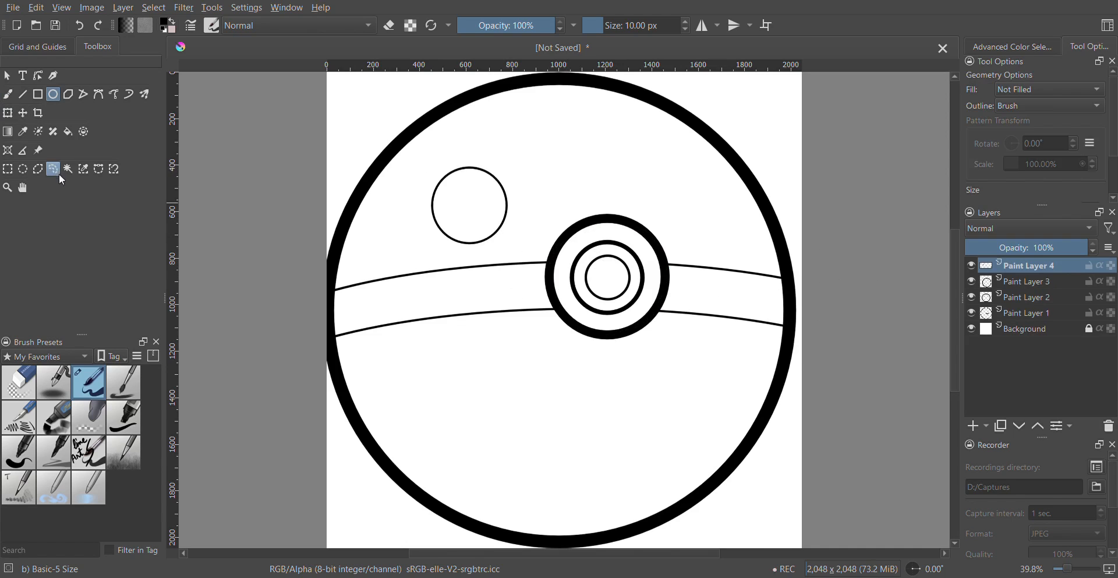
pyautogui.moveTo(432, 168)
pyautogui.mouseDown()
pyautogui.moveTo(501, 156)
pyautogui.moveTo(432, 167)
pyautogui.mouseUp()
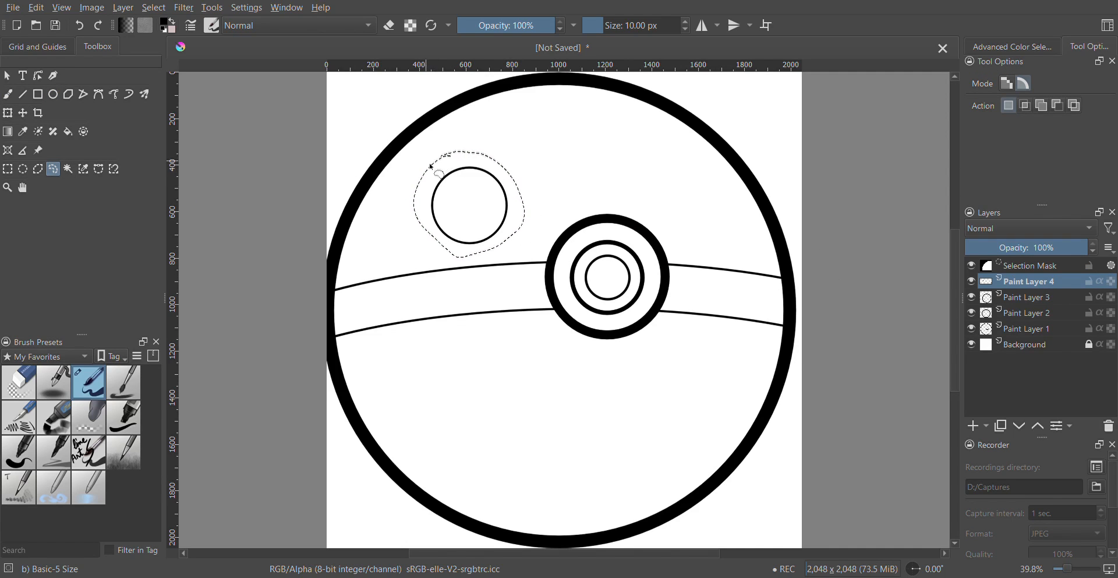
pyautogui.click(23, 113)
pyautogui.moveTo(469, 215); pyautogui.dragTo(445, 194)
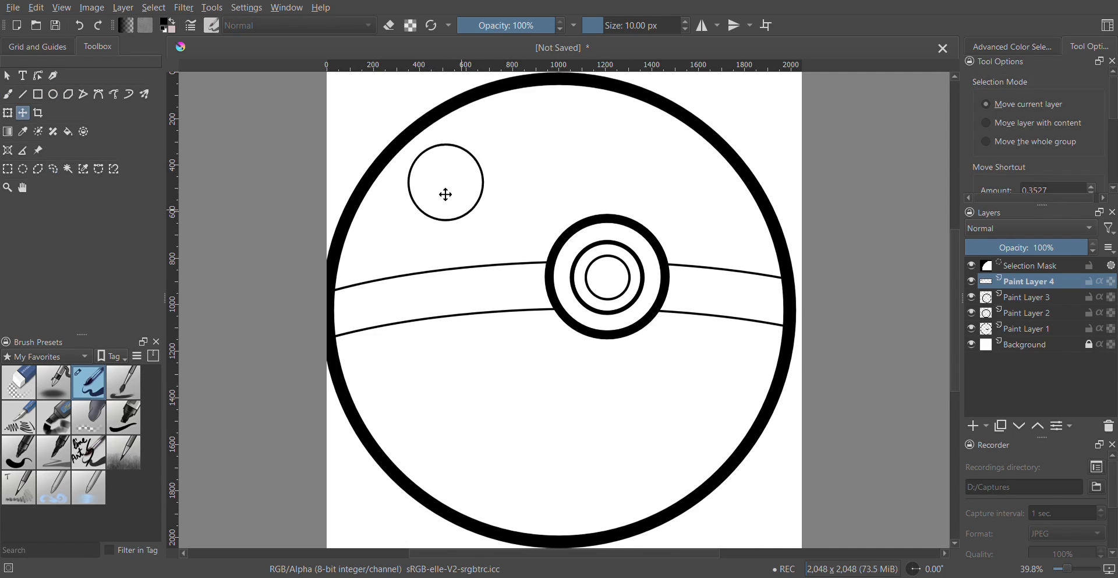
# Step: Warp the highlight circle into a slanted oval near the ball's upper-left outline, apply it and clear the selection
pyautogui.hotkey('ctrl', 't')
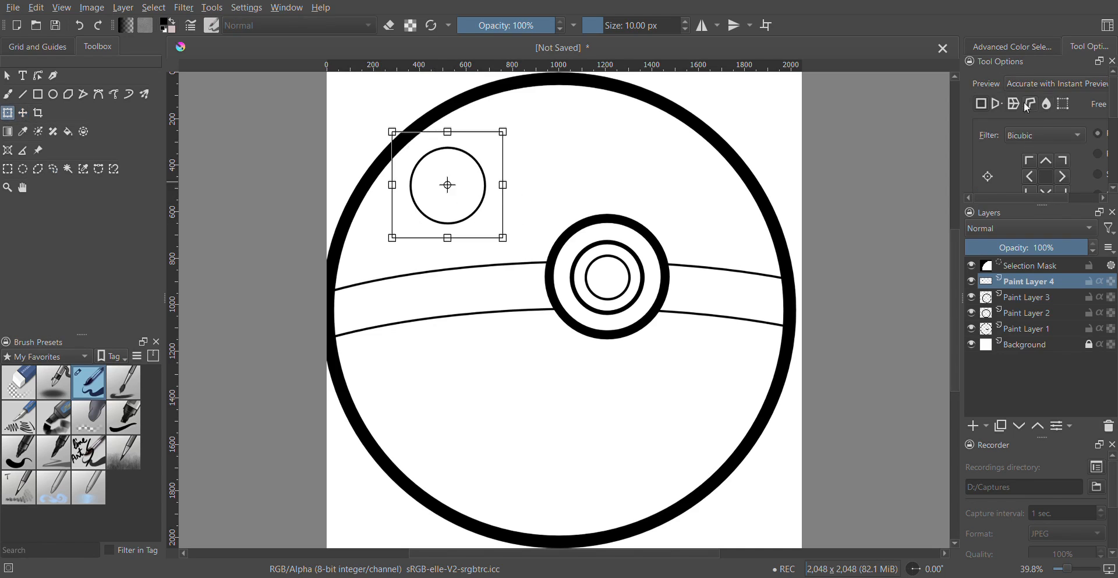
pyautogui.click(1027, 106)
pyautogui.moveTo(449, 132); pyautogui.dragTo(464, 133)
pyautogui.moveTo(392, 237); pyautogui.dragTo(426, 234)
pyautogui.moveTo(503, 238); pyautogui.dragTo(470, 239)
pyautogui.moveTo(503, 185); pyautogui.dragTo(486, 185)
pyautogui.moveTo(503, 133); pyautogui.dragTo(506, 136)
pyautogui.moveTo(463, 133); pyautogui.dragTo(415, 126)
pyautogui.moveTo(490, 183); pyautogui.dragTo(500, 186)
pyautogui.moveTo(478, 173); pyautogui.dragTo(475, 172)
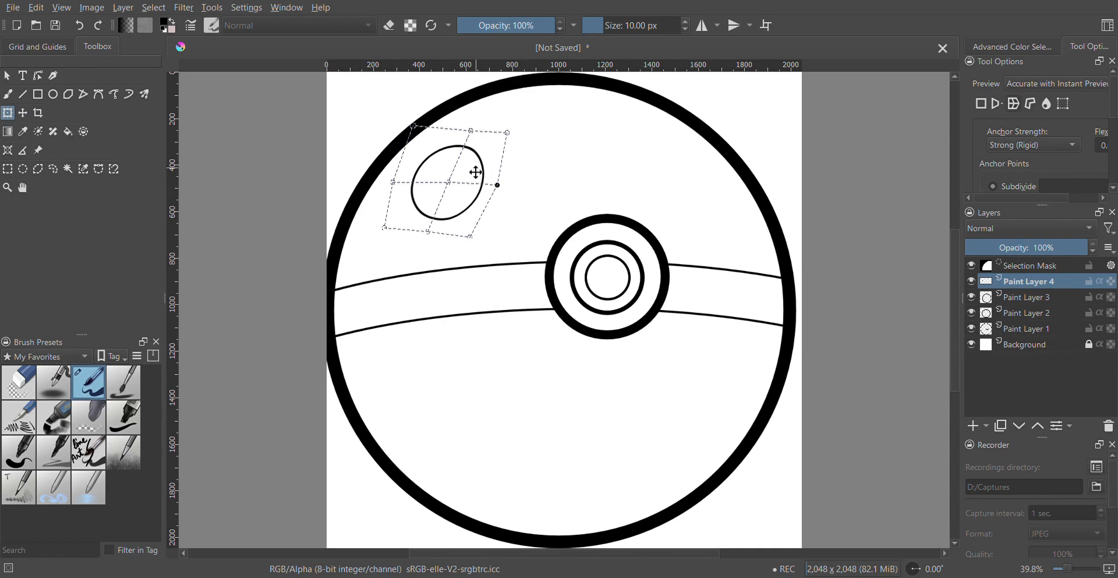
pyautogui.press('b')
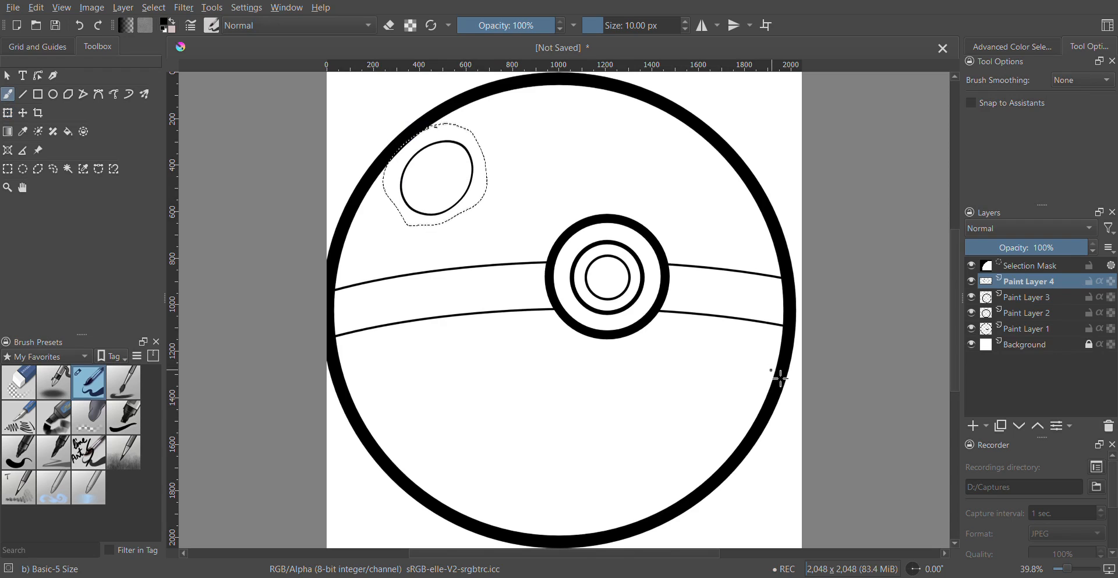
pyautogui.hotkey('ctrl', 'shift', 'a')
# Step: Add a new layer above Paint Layer 4 and draw a large ellipse over the ball's lower right
pyautogui.press('pagedown')
pyautogui.press('e')
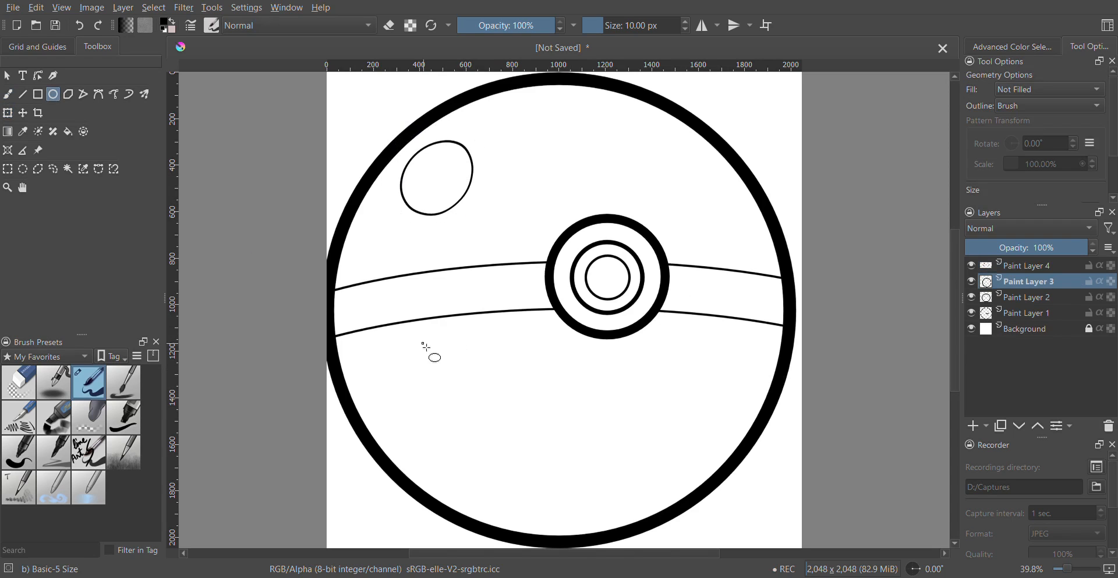
pyautogui.press('pageup')
pyautogui.press('Insert')
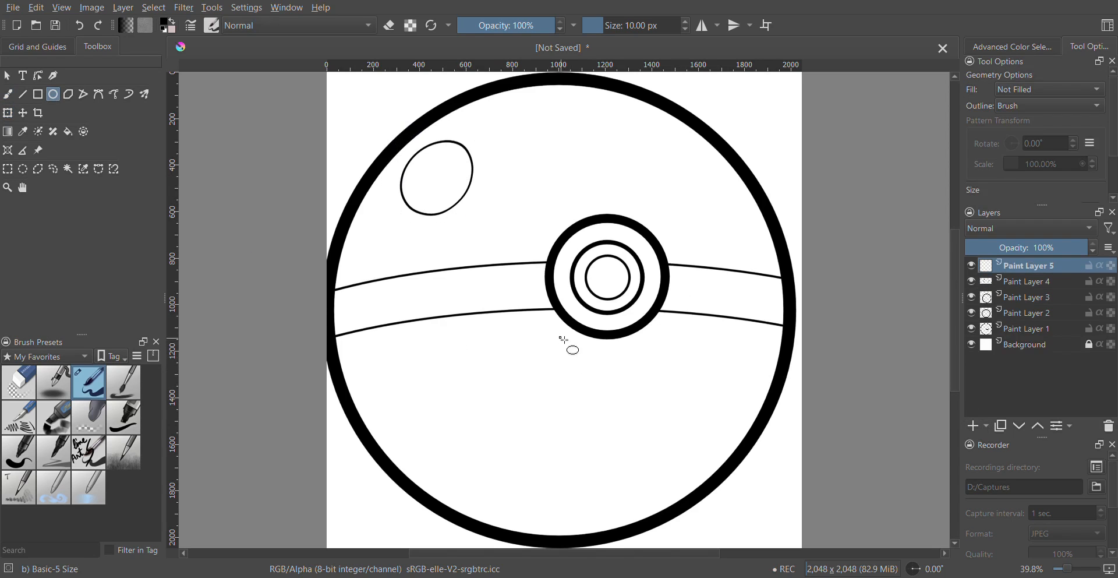
pyautogui.moveTo(471, 215)
pyautogui.mouseDown()
pyautogui.moveTo(547, 297)
pyautogui.moveTo(856, 463)
pyautogui.moveTo(842, 476)
pyautogui.mouseUp()
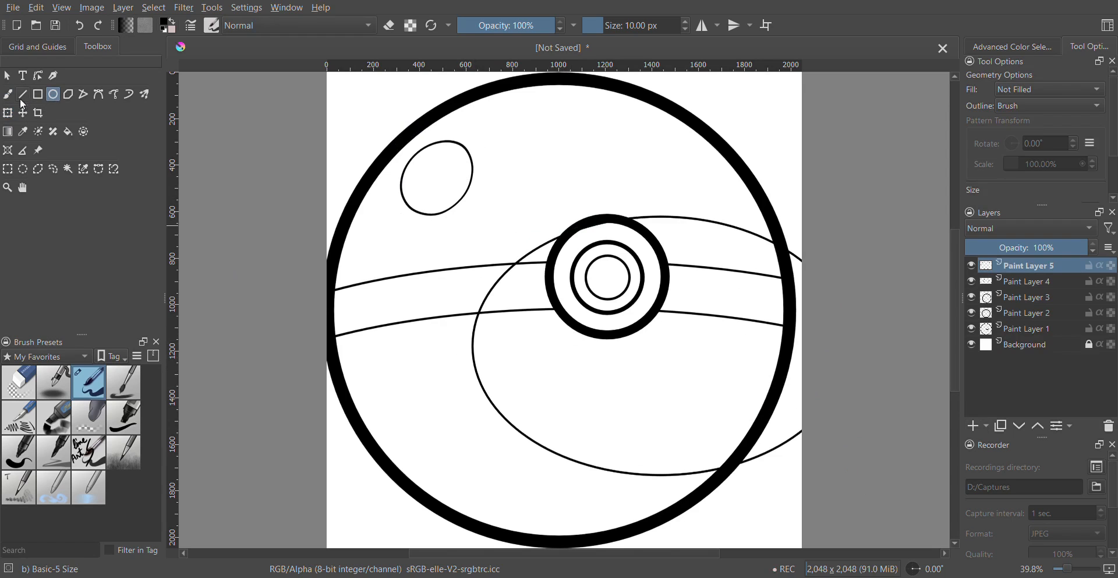
# Step: Transform the large ellipse, moving and resizing it until its lower arc meets the ball's lower-right outline as a shadow edge
pyautogui.hotkey('ctrl', 't')
pyautogui.moveTo(629, 397); pyautogui.dragTo(544, 387)
pyautogui.moveTo(802, 332); pyautogui.dragTo(852, 332)
pyautogui.moveTo(363, 332); pyautogui.dragTo(415, 333)
pyautogui.moveTo(668, 375); pyautogui.dragTo(674, 400)
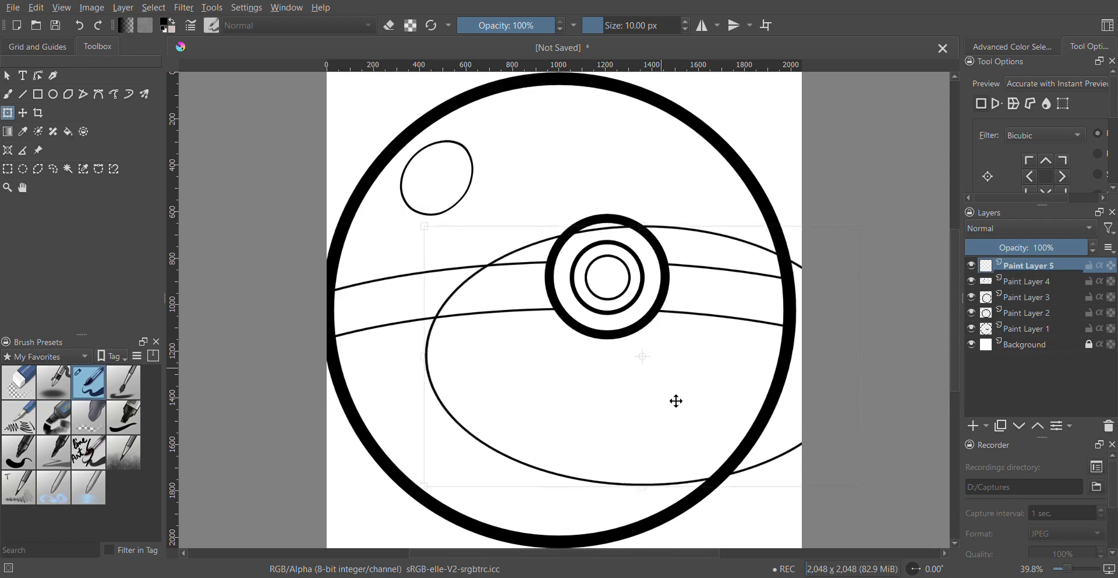
pyautogui.moveTo(423, 357); pyautogui.dragTo(506, 356)
pyautogui.moveTo(669, 399); pyautogui.dragTo(594, 400)
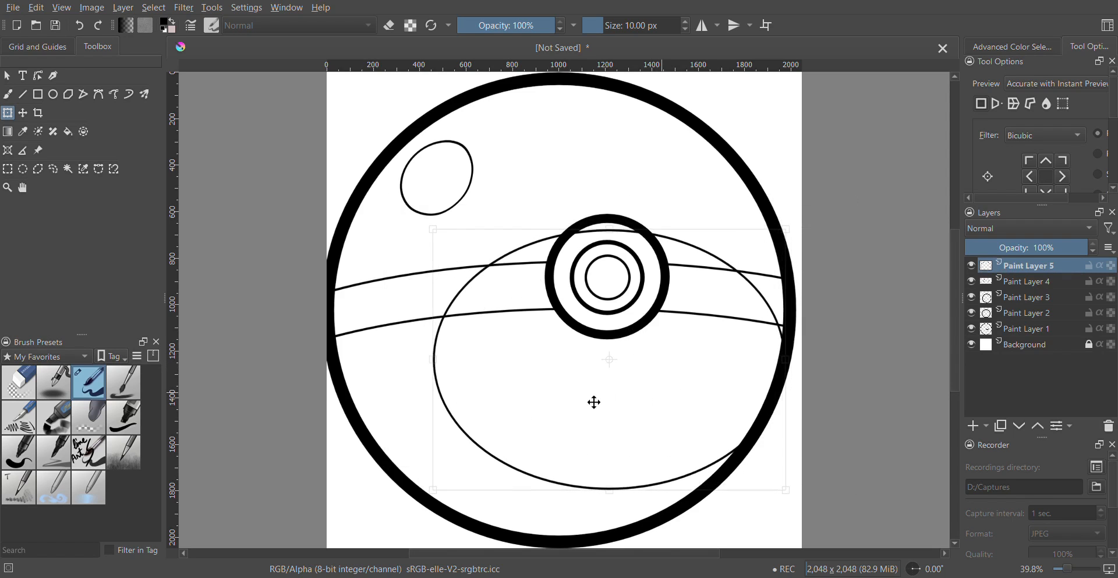
pyautogui.moveTo(430, 357); pyautogui.dragTo(410, 357)
pyautogui.moveTo(497, 375); pyautogui.dragTo(485, 352)
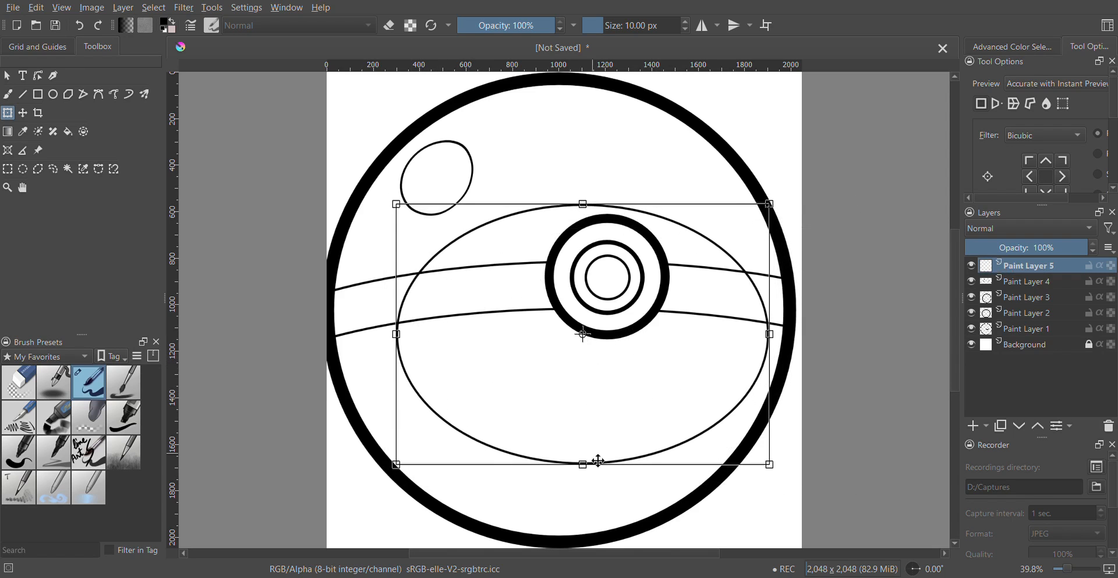
pyautogui.moveTo(589, 467); pyautogui.dragTo(590, 493)
pyautogui.moveTo(776, 347); pyautogui.dragTo(795, 373)
pyautogui.click(8, 94)
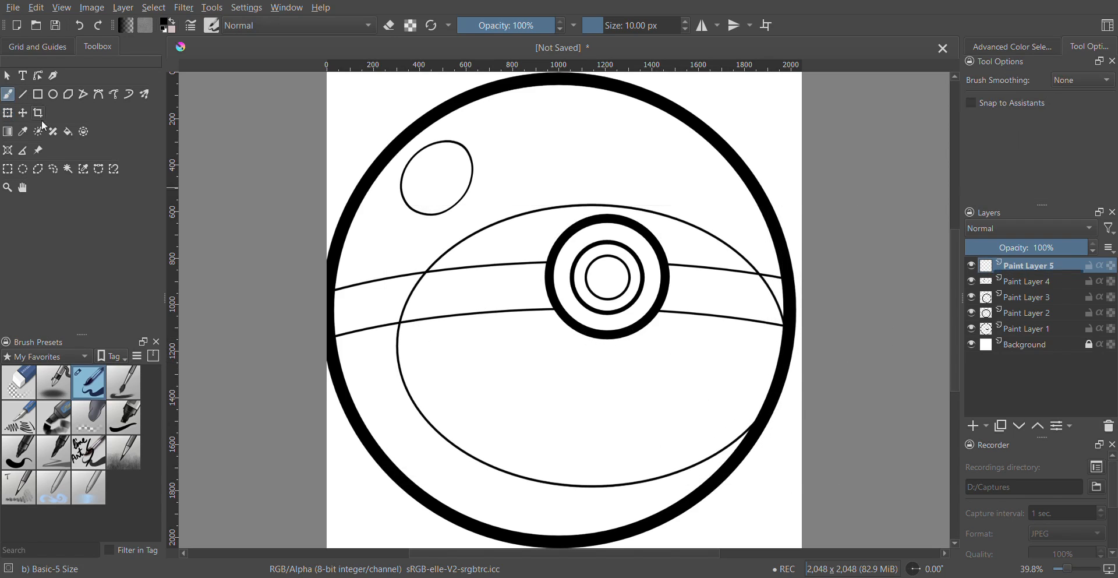
# Step: Lasso the part of the large ellipse above the band's lower line, delete it and clear the selection
pyautogui.click(53, 169)
pyautogui.moveTo(633, 169)
pyautogui.mouseDown()
pyautogui.moveTo(398, 298)
pyautogui.moveTo(553, 264)
pyautogui.moveTo(777, 326)
pyautogui.moveTo(611, 174)
pyautogui.mouseUp()
pyautogui.press('Delete')
pyautogui.hotkey('ctrl', 'shift', 'a')
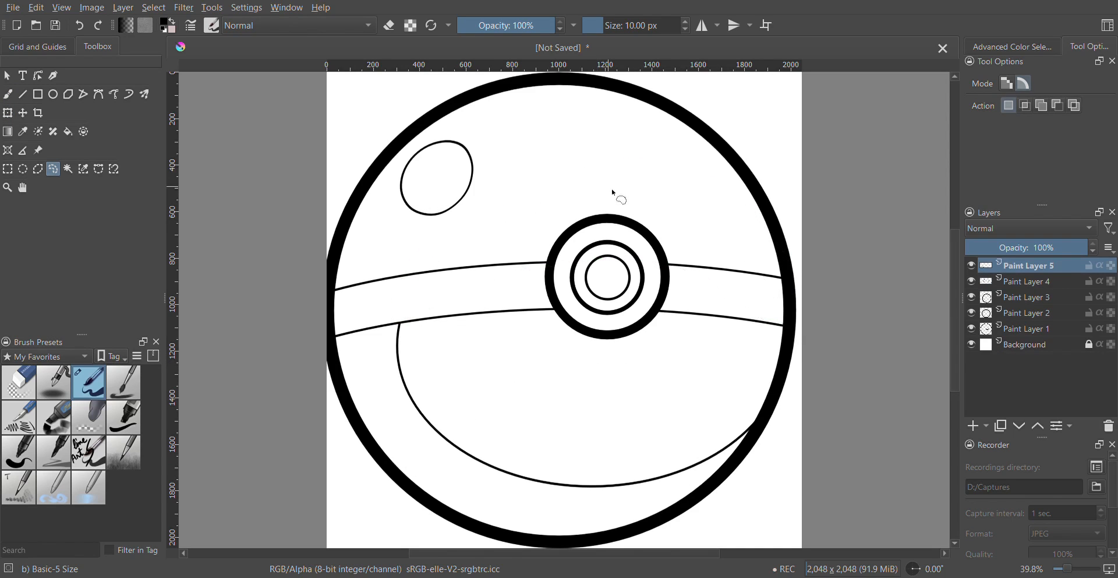
# Step: On a new layer, draw a small ellipse over the band's left end and adjust it to span the band's height
pyautogui.click(976, 426)
pyautogui.click(53, 95)
pyautogui.moveTo(361, 253); pyautogui.dragTo(447, 311)
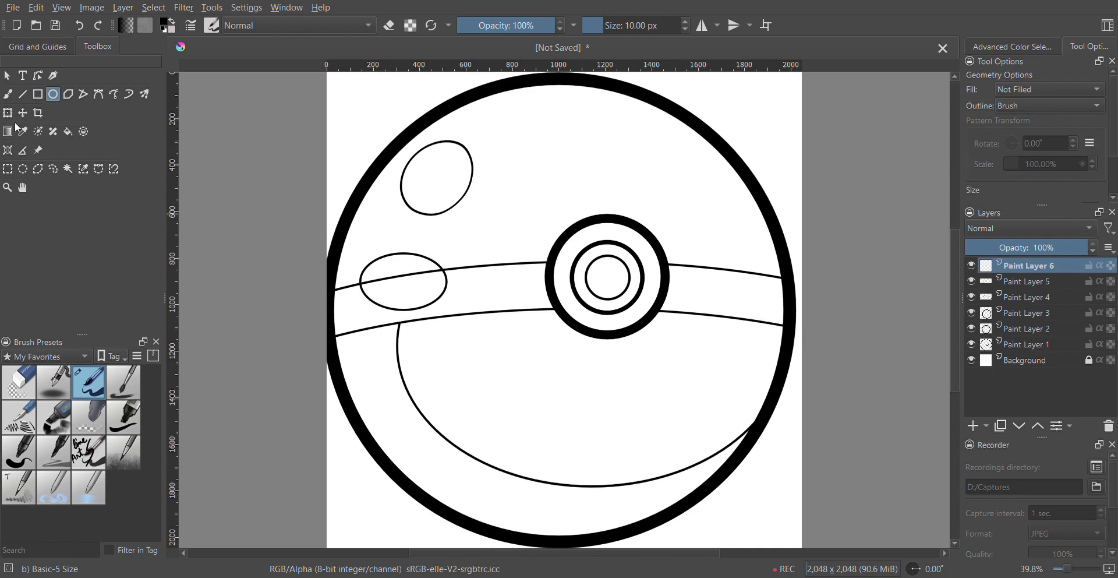
pyautogui.click(23, 113)
pyautogui.moveTo(372, 260)
pyautogui.mouseDown()
pyautogui.moveTo(411, 295)
pyautogui.moveTo(402, 309)
pyautogui.moveTo(385, 262)
pyautogui.mouseUp()
pyautogui.click(8, 113)
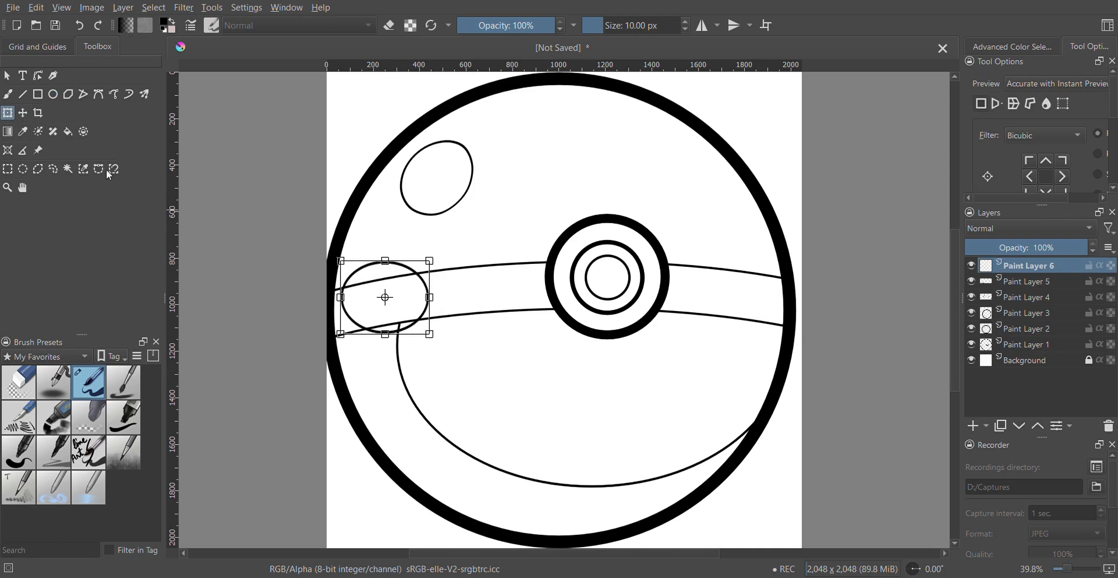
# Step: Lasso and delete the rest of the small ellipse, leaving only its left arc inside the band, and clear the selection
pyautogui.click(53, 169)
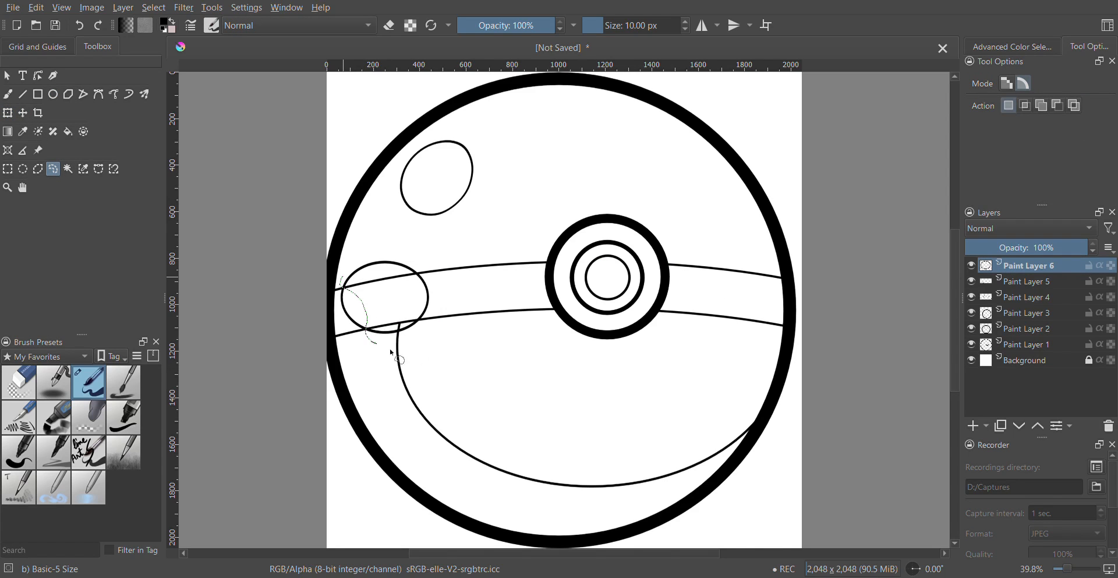
pyautogui.moveTo(393, 353)
pyautogui.mouseDown()
pyautogui.moveTo(434, 263)
pyautogui.moveTo(345, 278)
pyautogui.mouseUp()
pyautogui.press('Delete')
pyautogui.hotkey('ctrl', 'shift', 'a')
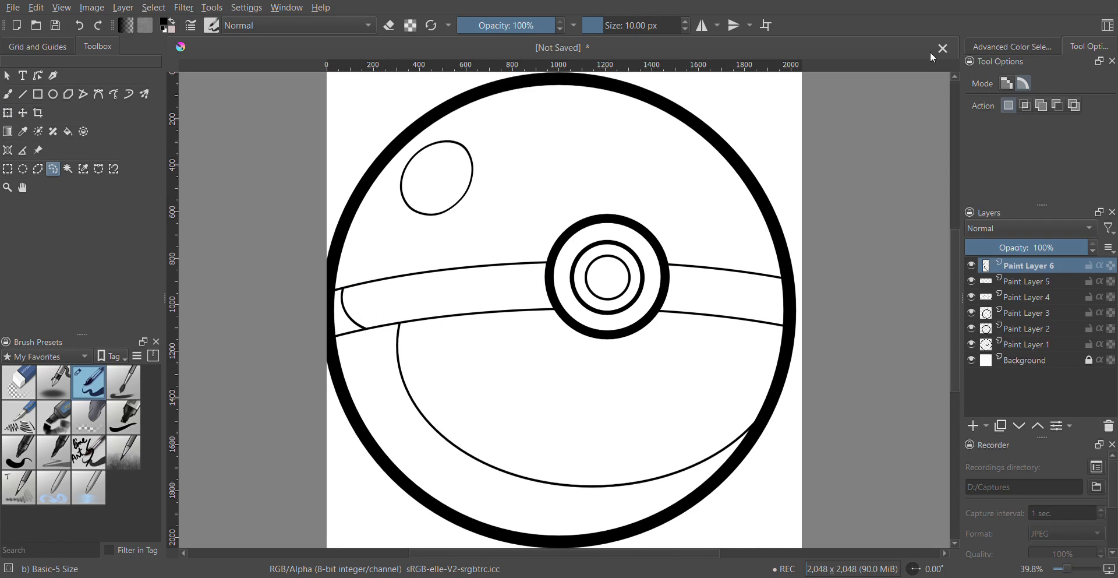
# Step: Choose a dark orange-red foreground colour in the Advanced Color Selector
pyautogui.click(992, 47)
pyautogui.moveTo(1050, 131)
pyautogui.mouseDown()
pyautogui.moveTo(1067, 121)
pyautogui.moveTo(1061, 137)
pyautogui.moveTo(1056, 120)
pyautogui.moveTo(1075, 124)
pyautogui.mouseUp()
pyautogui.click(993, 111)
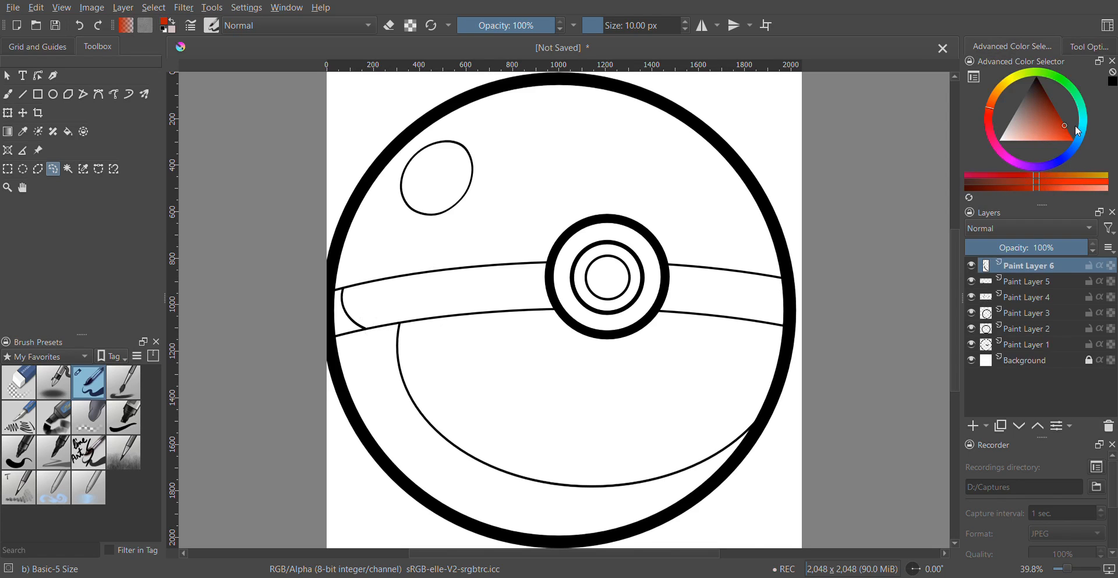
# Step: On a new layer, fill the ball's upper half with the orange-red foreground colour, leaving the highlight empty
pyautogui.click(971, 427)
pyautogui.press('f')
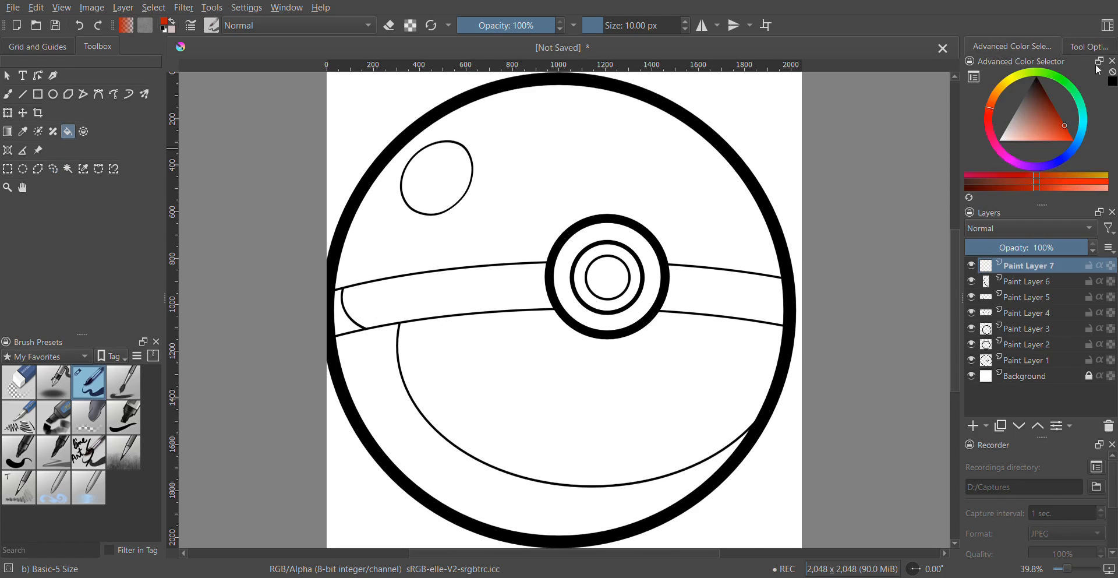
pyautogui.click(1090, 46)
pyautogui.scroll(-3, 1037, 134)
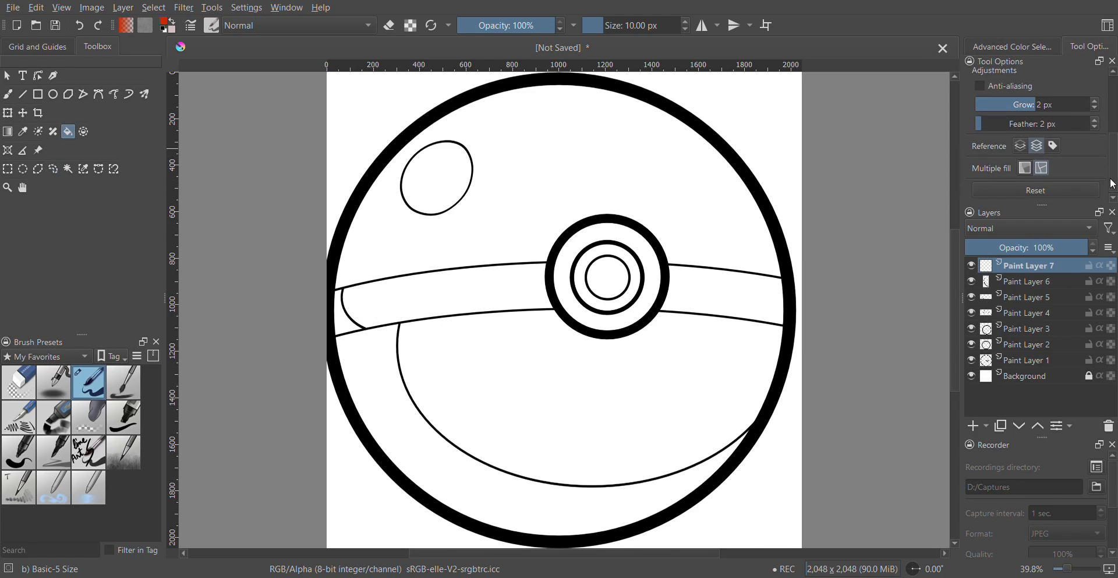
pyautogui.click(675, 189)
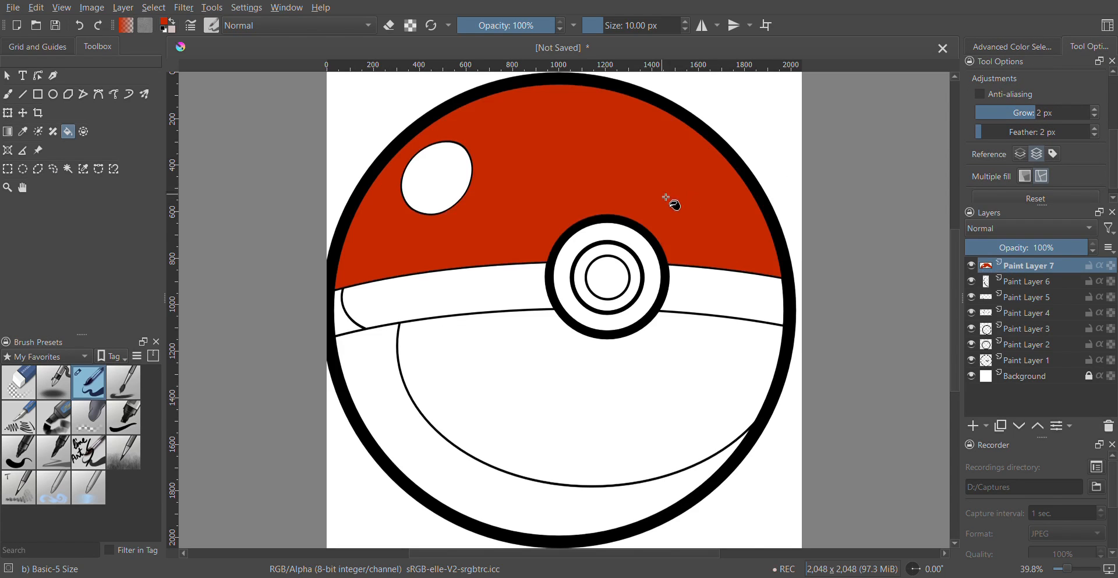
# Step: Fill the band and the button's outer ring with dark grey, and the shadow at the band's left end with a darker grey
pyautogui.click(997, 49)
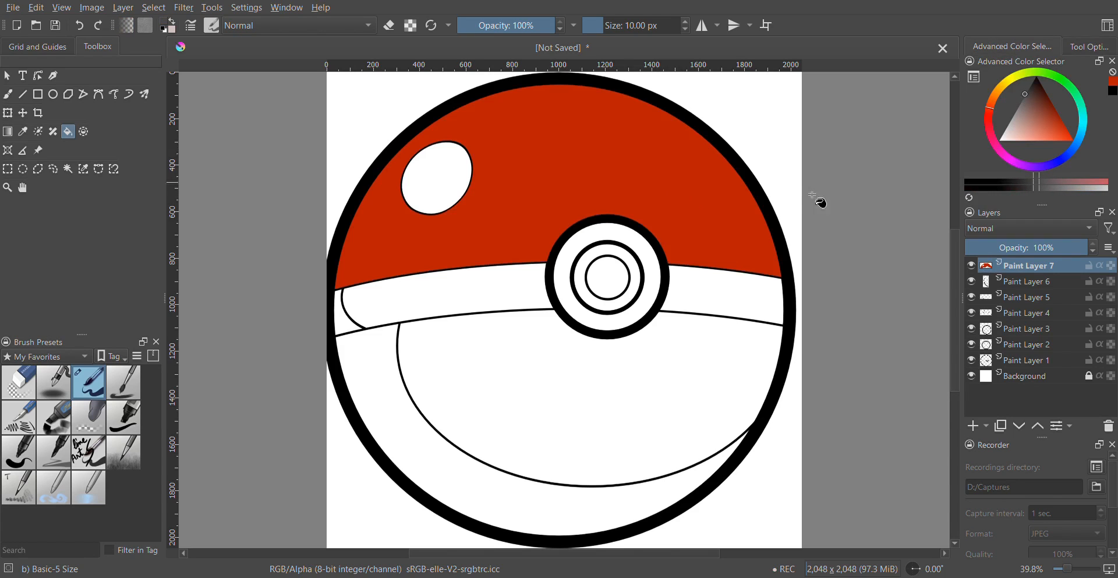
pyautogui.click(728, 306)
pyautogui.click(504, 297)
pyautogui.click(569, 287)
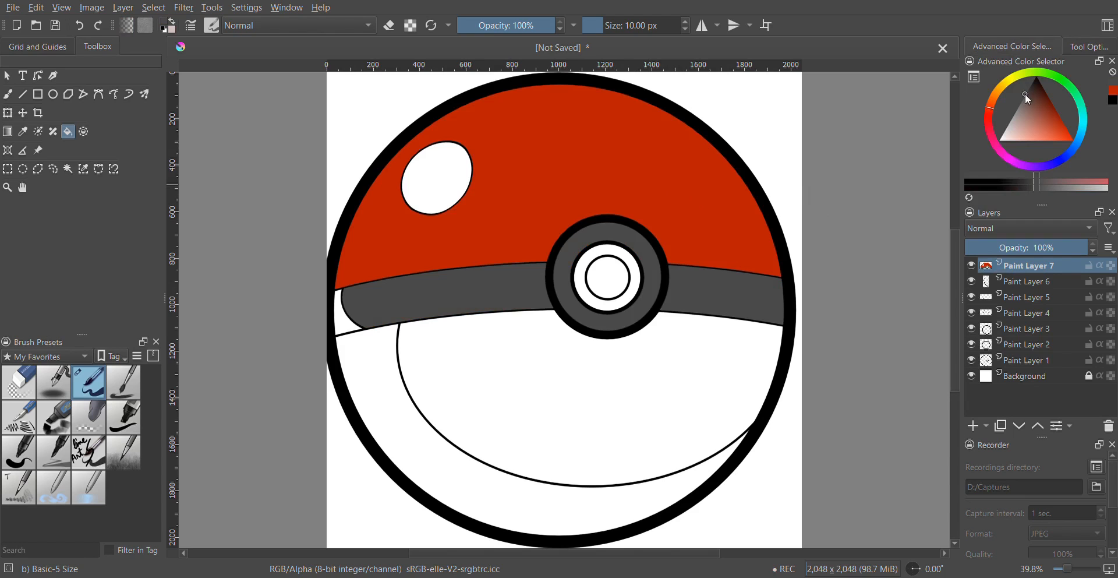
pyautogui.click(1030, 86)
pyautogui.click(348, 318)
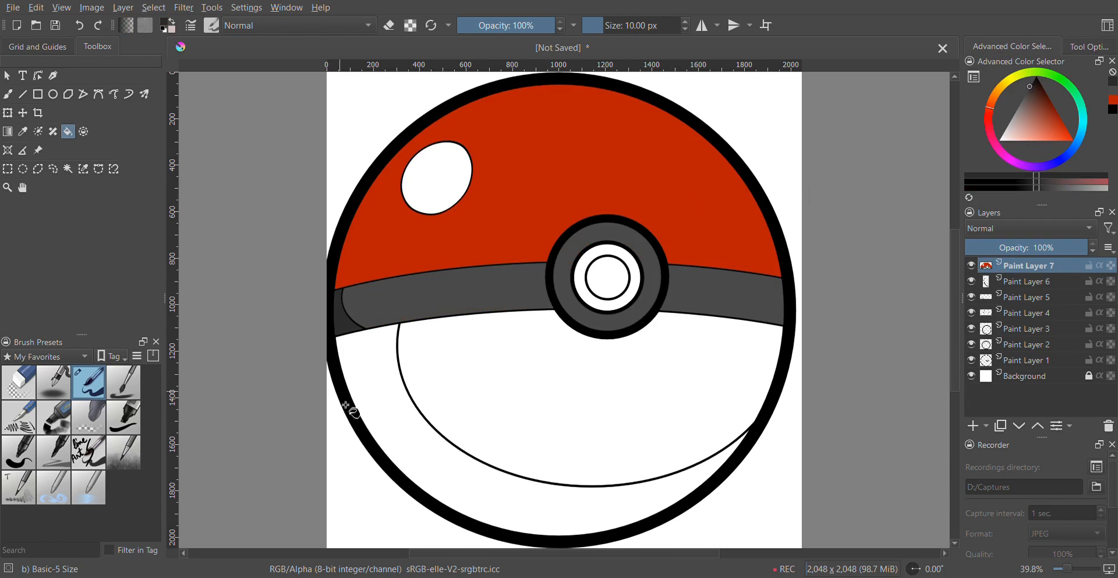
# Step: Fill the ball's lower half with light grey and its crescent shadow with a medium grey
pyautogui.click(992, 128)
pyautogui.click(553, 392)
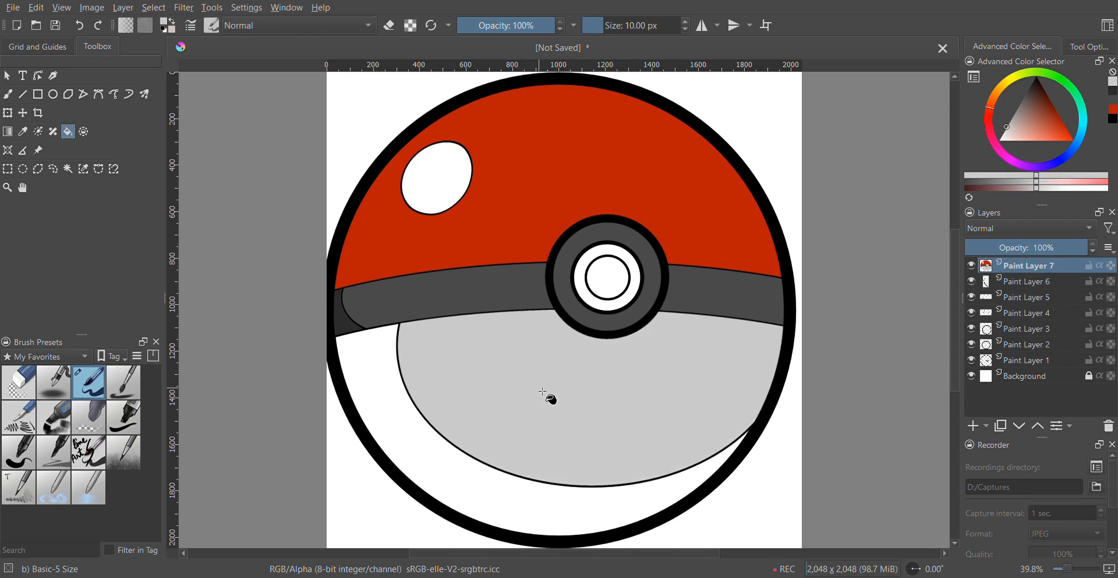
pyautogui.click(1011, 118)
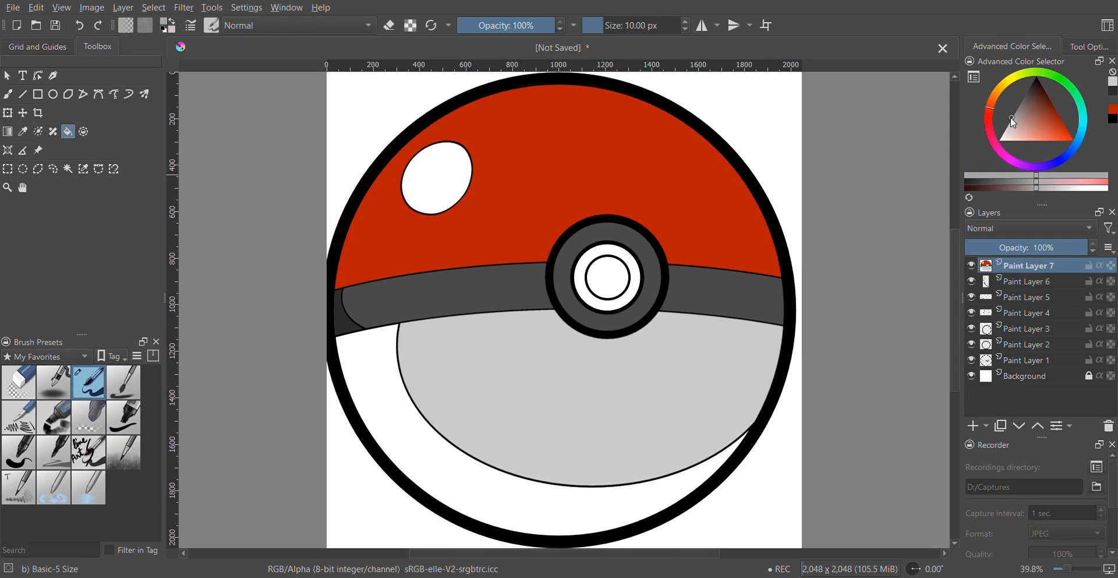
pyautogui.click(429, 454)
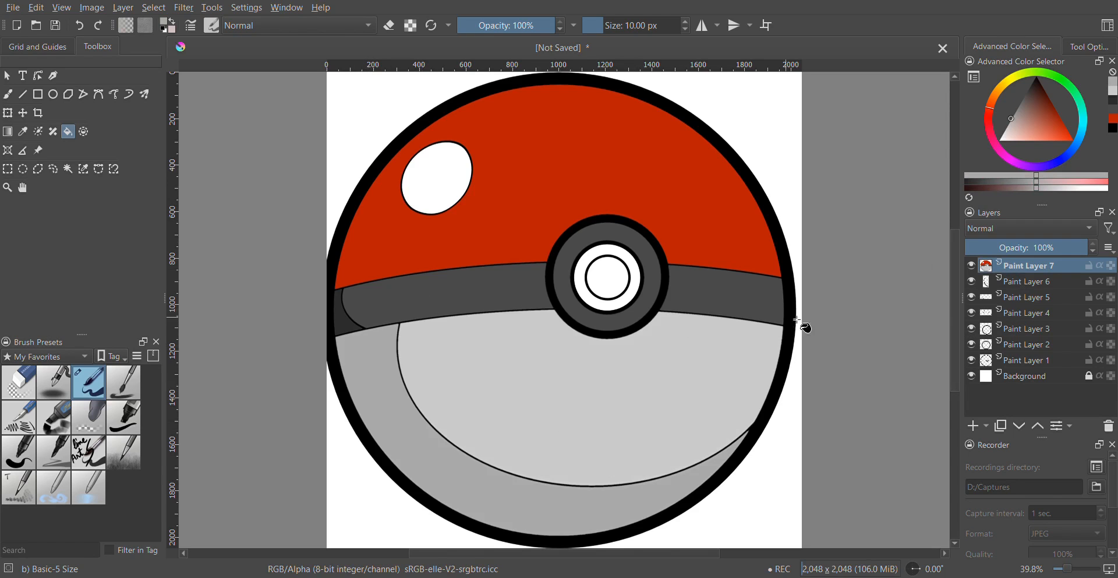
# Step: Hide the Background layer and fill the oval highlight with the light grey sampled from the lower half
pyautogui.click(971, 376)
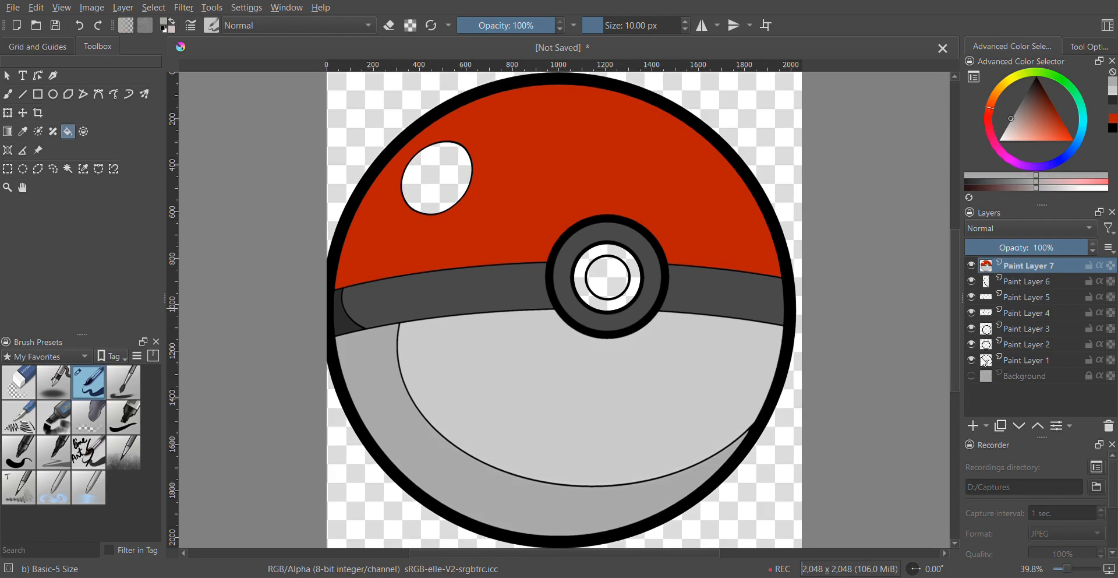
pyautogui.keyDown('ctrl'); pyautogui.click(553, 317); pyautogui.keyUp('ctrl')
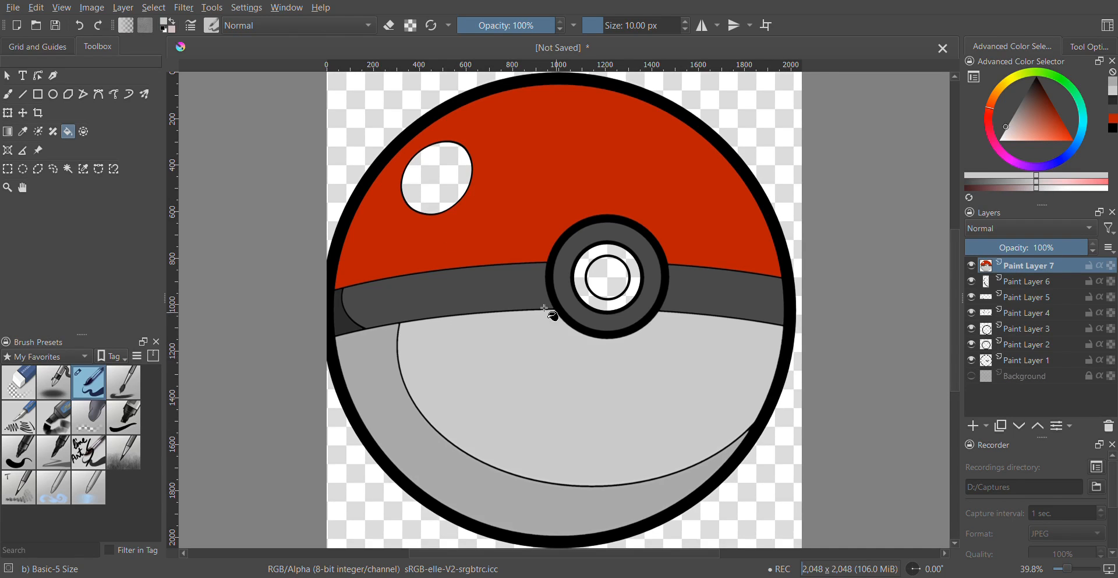
pyautogui.click(442, 187)
# Step: Group the line-art layers Paint Layer 1 through Paint Layer 6
pyautogui.click(1015, 282)
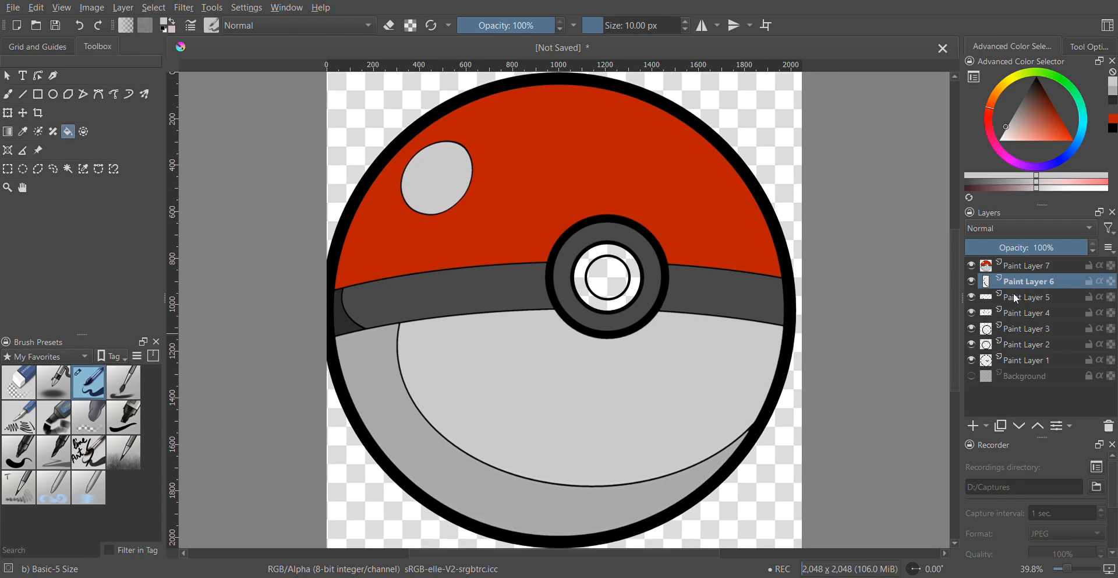
pyautogui.keyDown('ctrl'); pyautogui.click(1015, 297); pyautogui.keyUp('ctrl')
pyautogui.keyDown('ctrl'); pyautogui.click(1015, 313); pyautogui.keyUp('ctrl')
pyautogui.keyDown('ctrl'); pyautogui.click(1013, 329); pyautogui.keyUp('ctrl')
pyautogui.keyDown('ctrl'); pyautogui.click(1010, 343); pyautogui.keyUp('ctrl')
pyautogui.keyDown('ctrl'); pyautogui.click(1004, 358); pyautogui.keyUp('ctrl')
pyautogui.hotkey('ctrl', 'g')
pyautogui.click(999, 284)
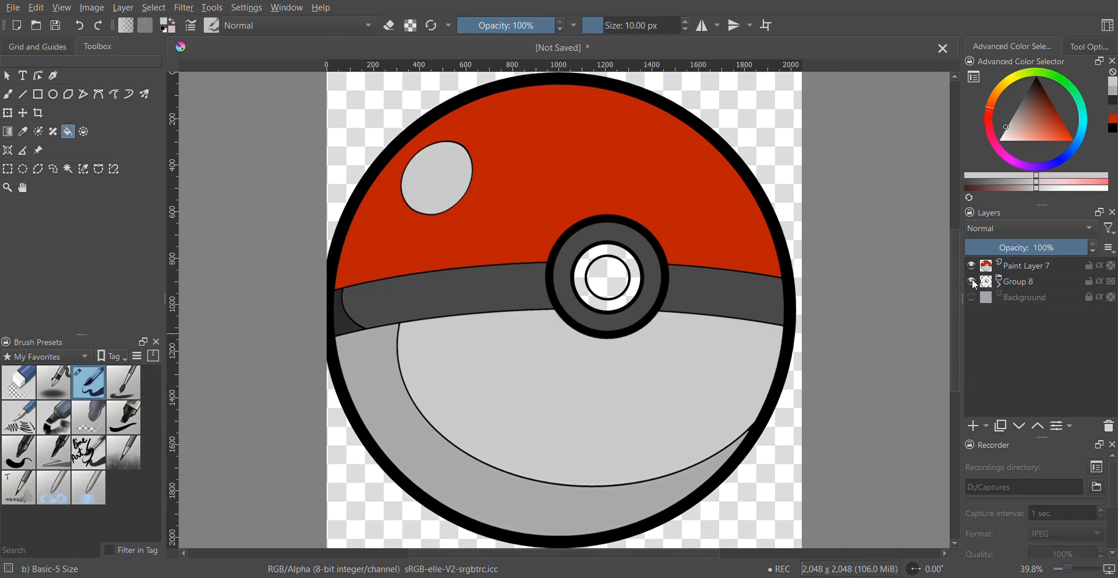
# Step: Hide the line-art group and bridge the band's upper-left gap to the button ring on Paint Layer 7 with a 25 px dark grey line
pyautogui.click(972, 281)
pyautogui.press('pageup')
pyautogui.press('b')
pyautogui.keyDown('ctrl'); pyautogui.click(533, 299); pyautogui.keyUp('ctrl')
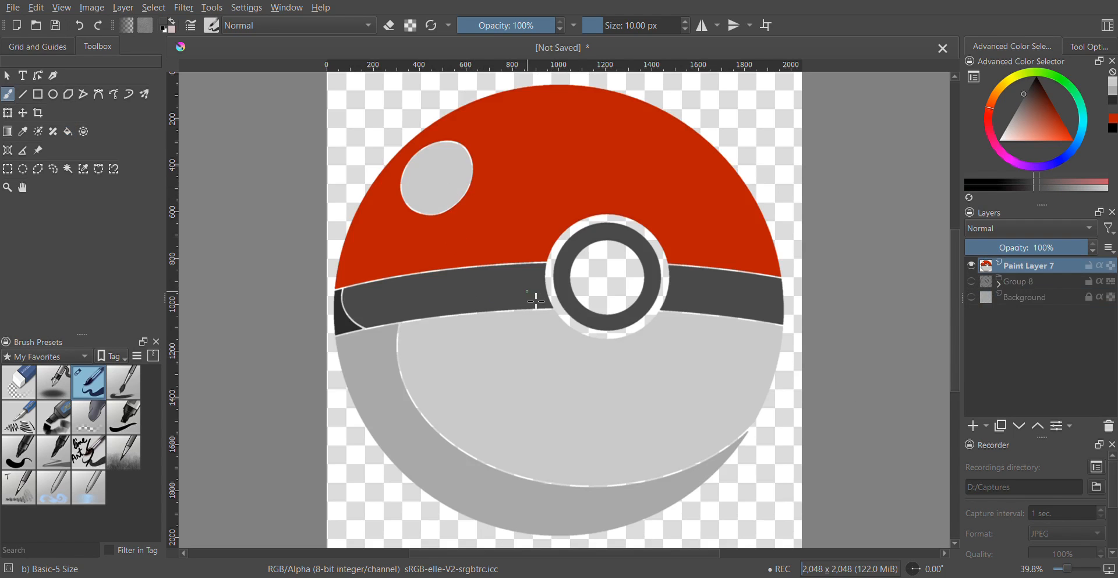
pyautogui.scroll(4, 563, 307)
pyautogui.press('v')
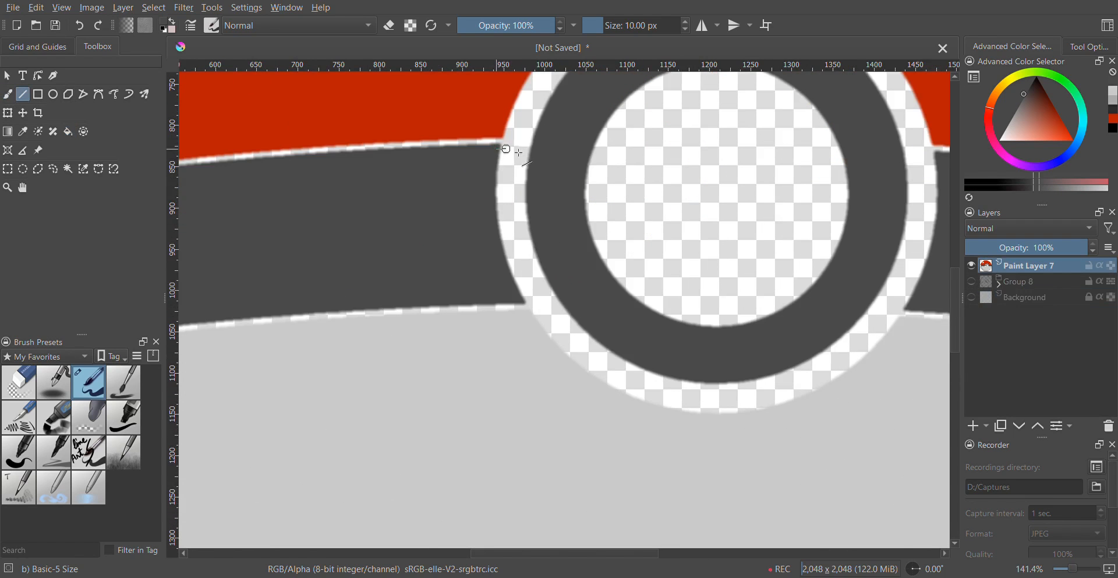
pyautogui.press('b')
pyautogui.click(686, 22)
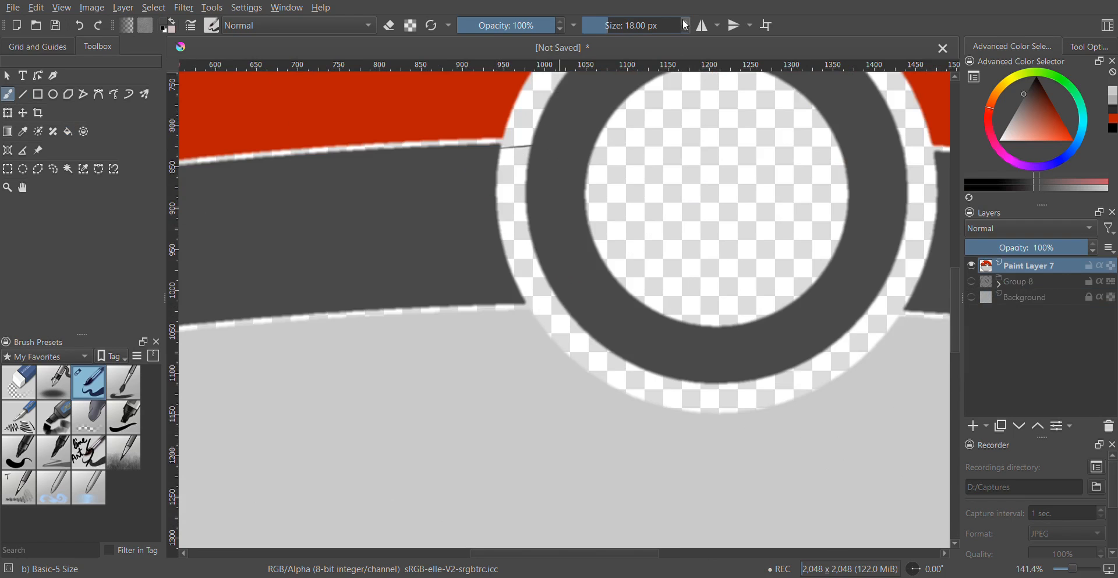
pyautogui.press('v')
pyautogui.moveTo(496, 146); pyautogui.dragTo(556, 141)
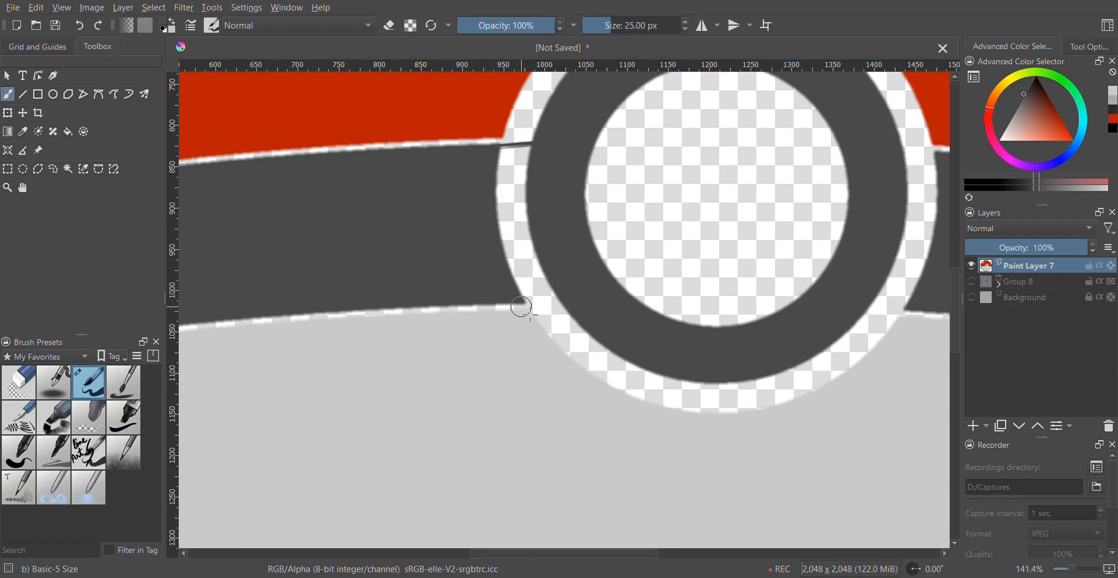
# Step: Draw dark grey lines across the remaining lower-left, upper-right and lower-right gaps between the band and the button ring
pyautogui.press('v')
pyautogui.moveTo(524, 303); pyautogui.dragTo(585, 297)
pyautogui.hotkey('ctrl', 'z')
pyautogui.press('v')
pyautogui.press('space')
pyautogui.moveTo(821, 275); pyautogui.dragTo(629, 308)
pyautogui.press('v')
pyautogui.moveTo(749, 186); pyautogui.dragTo(711, 184)
pyautogui.press('v')
pyautogui.moveTo(718, 343); pyautogui.dragTo(680, 339)
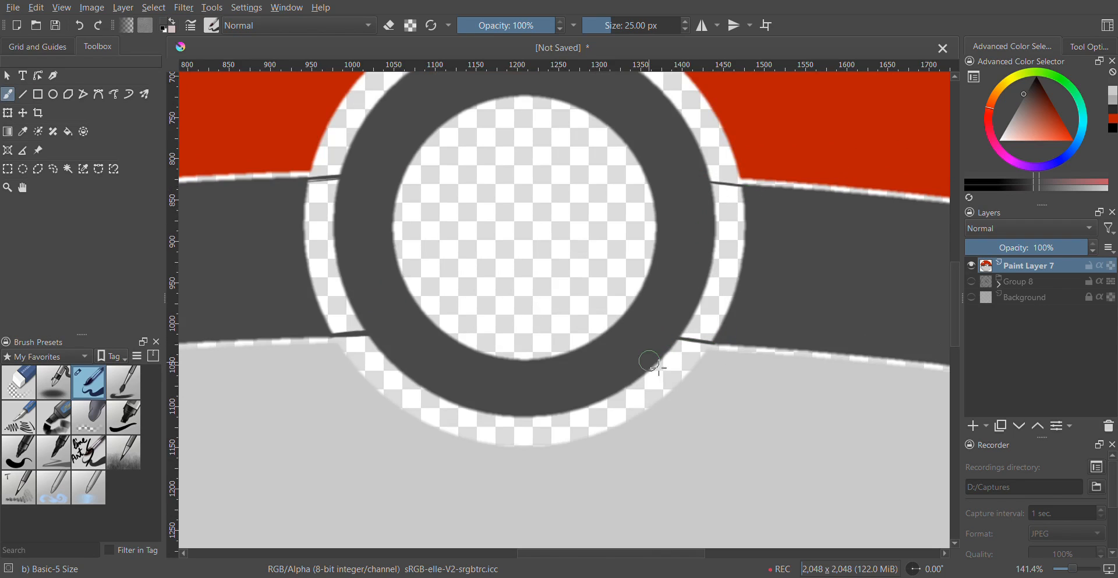
# Step: Fill the enclosed gaps and leftover seams between the band and the button ring on both sides with dark grey
pyautogui.press('f')
pyautogui.click(351, 250)
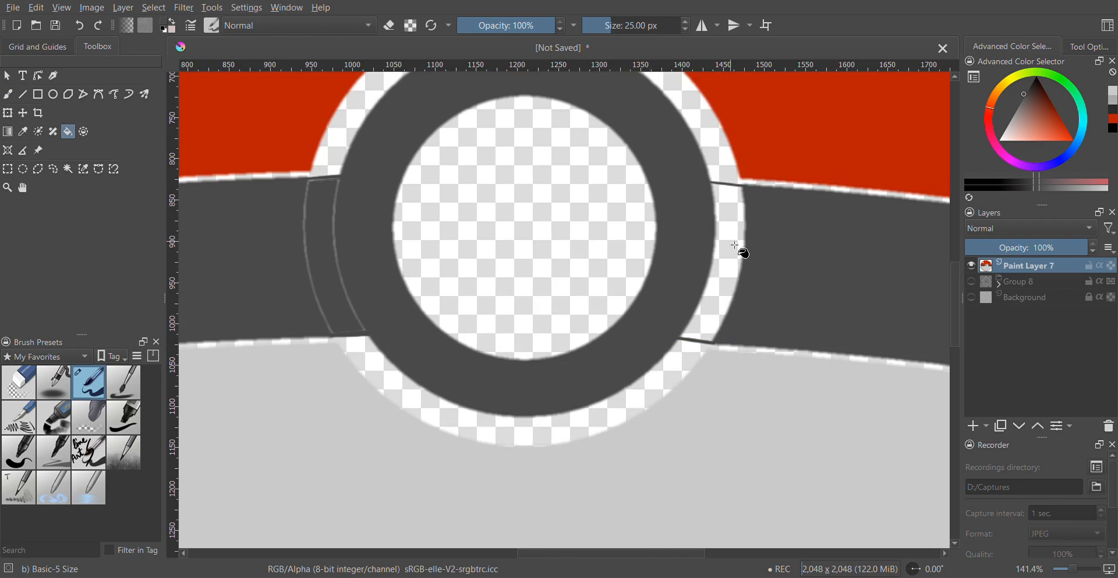
pyautogui.click(735, 246)
pyautogui.click(749, 243)
pyautogui.click(724, 247)
pyautogui.click(309, 258)
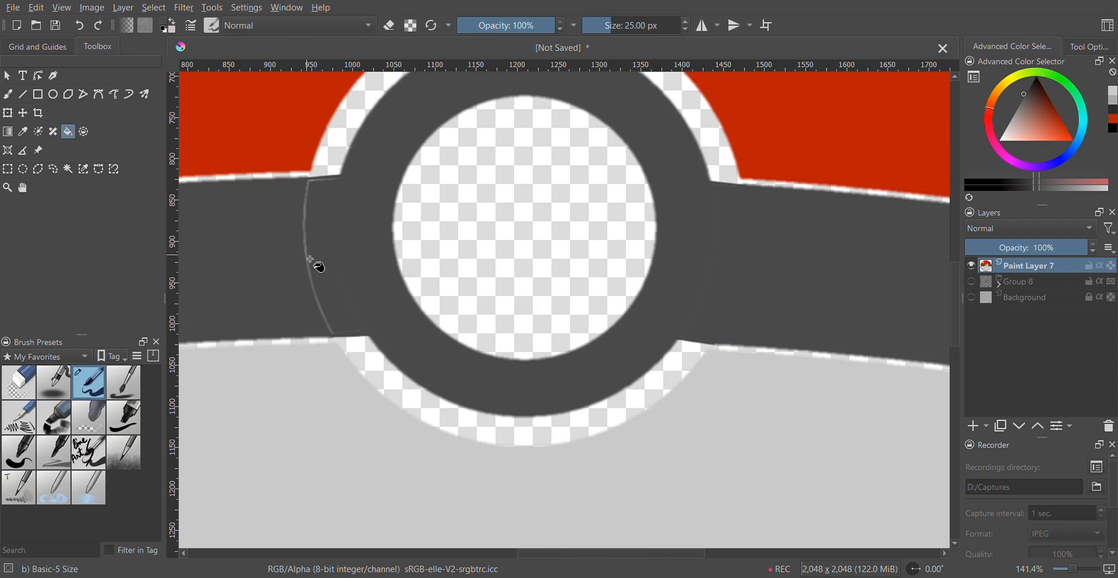
pyautogui.click(309, 259)
pyautogui.click(310, 259)
pyautogui.hotkey('ctrl', '+')
pyautogui.hotkey('ctrl', '+')
pyautogui.hotkey('ctrl', '-')
pyautogui.hotkey('ctrl', '-')
pyautogui.press('2')
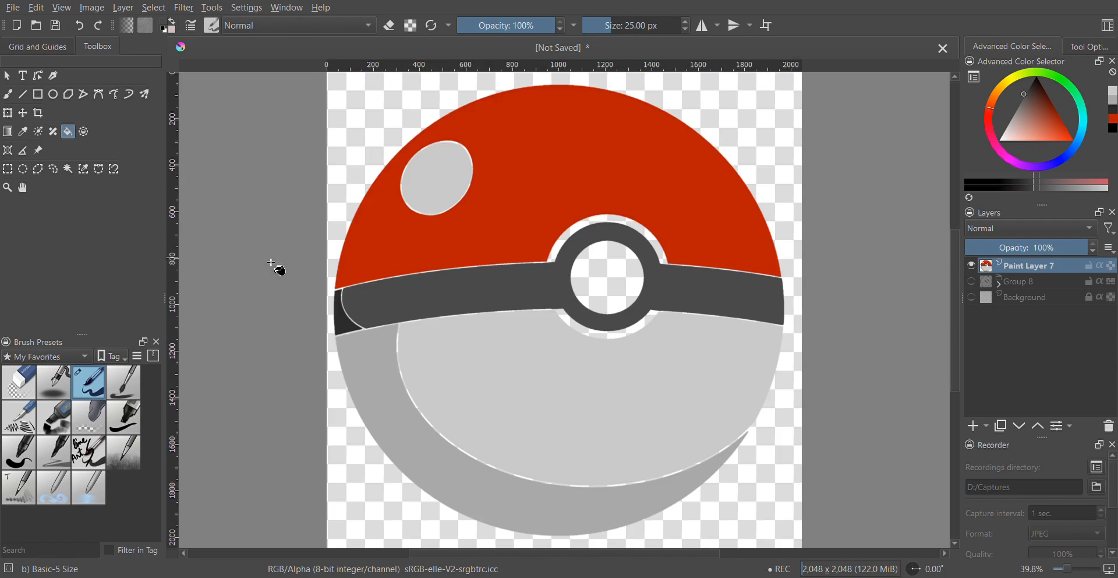
# Step: Show the line-art group and fill the button's centre and inner ring with the light grey sampled from the lower half
pyautogui.click(971, 281)
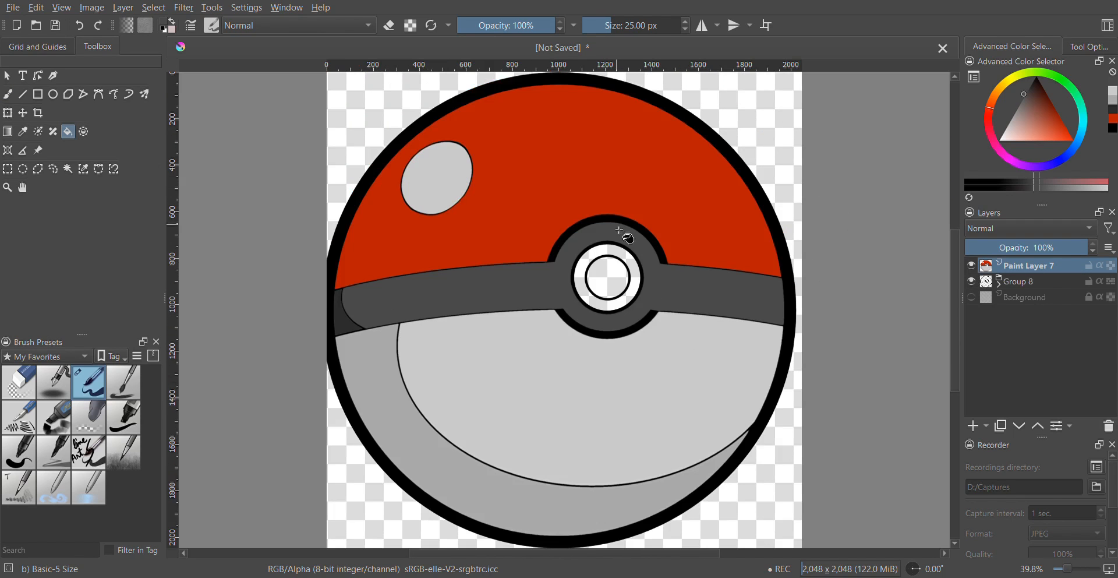
pyautogui.keyDown('ctrl'); pyautogui.click(589, 374); pyautogui.keyUp('ctrl')
pyautogui.click(609, 280)
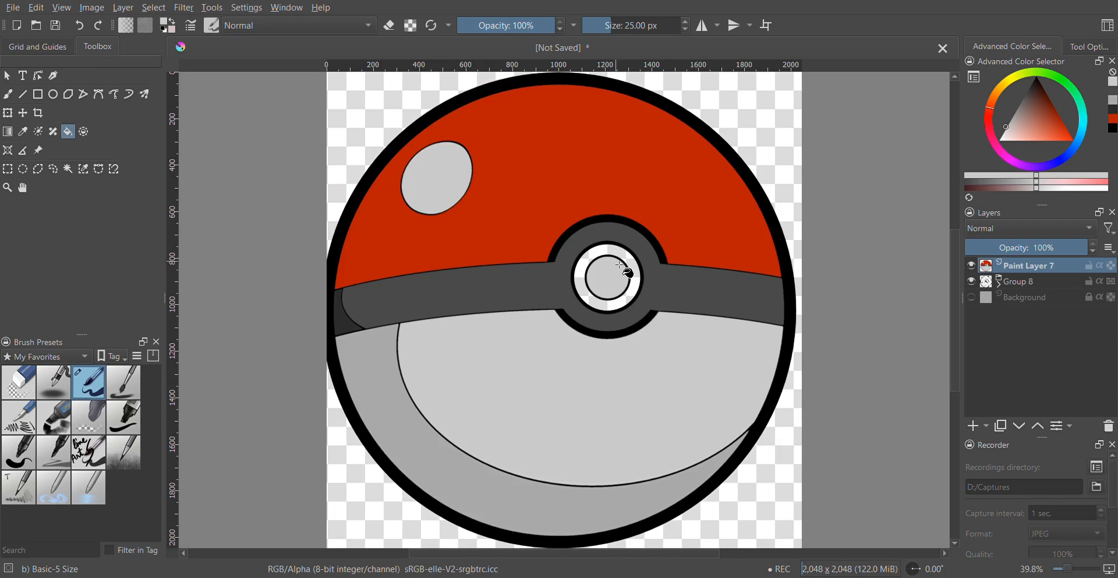
pyautogui.hotkey('ctrl', 'z')
pyautogui.click(614, 279)
pyautogui.click(69, 169)
pyautogui.click(451, 175)
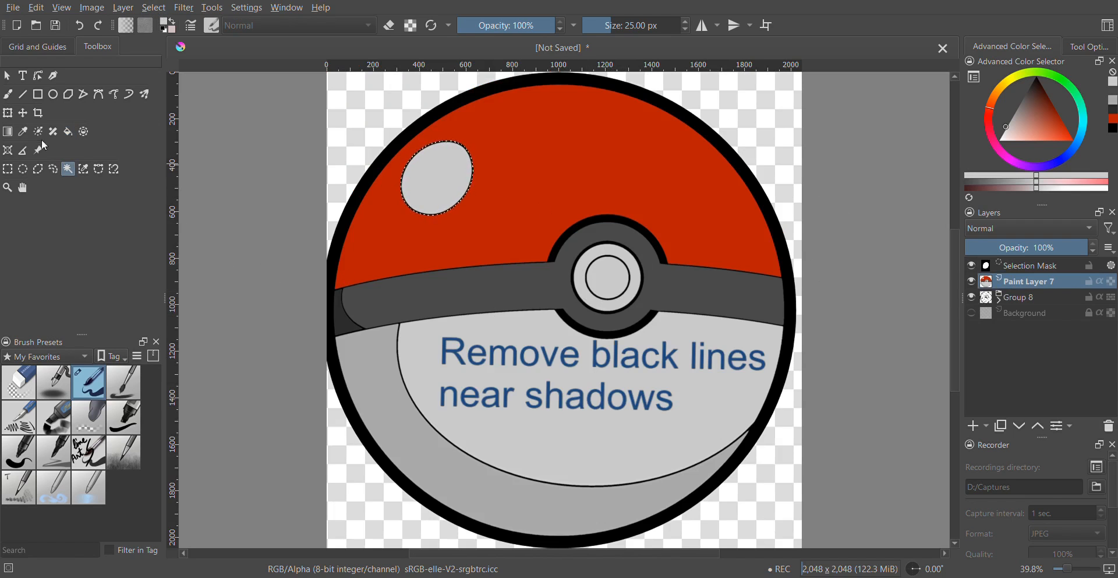
pyautogui.click(68, 132)
pyautogui.hotkey('ctrl', 'shift', 'a')
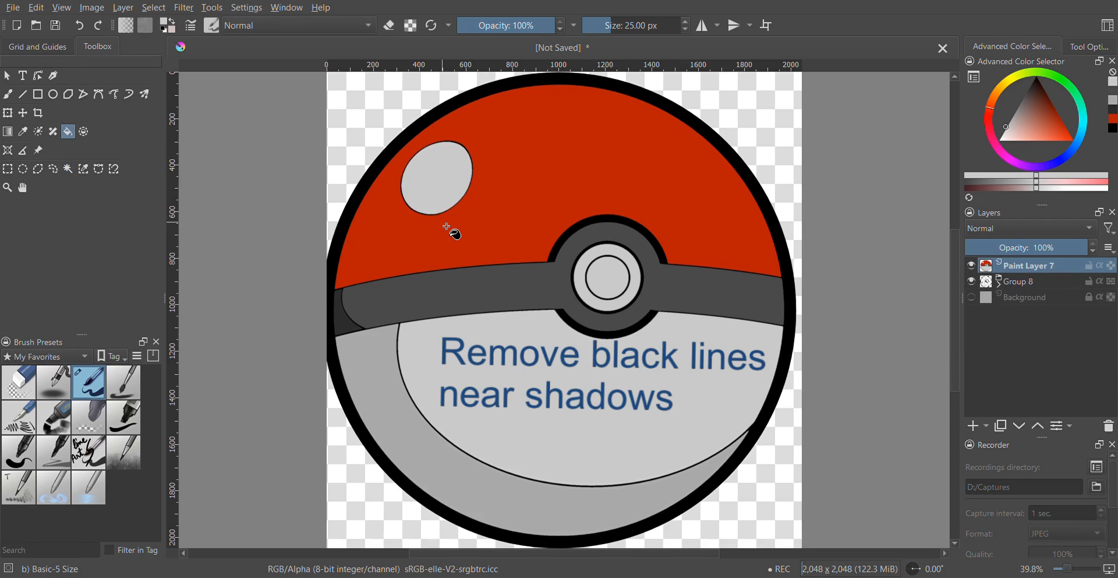
# Step: Select the highlight with the contiguous selection grown by 8 px, fill it light grey over its outline, and clear the selection
pyautogui.click(69, 169)
pyautogui.click(1094, 48)
pyautogui.moveTo(1113, 147); pyautogui.dragTo(1113, 178)
pyautogui.click(1098, 152)
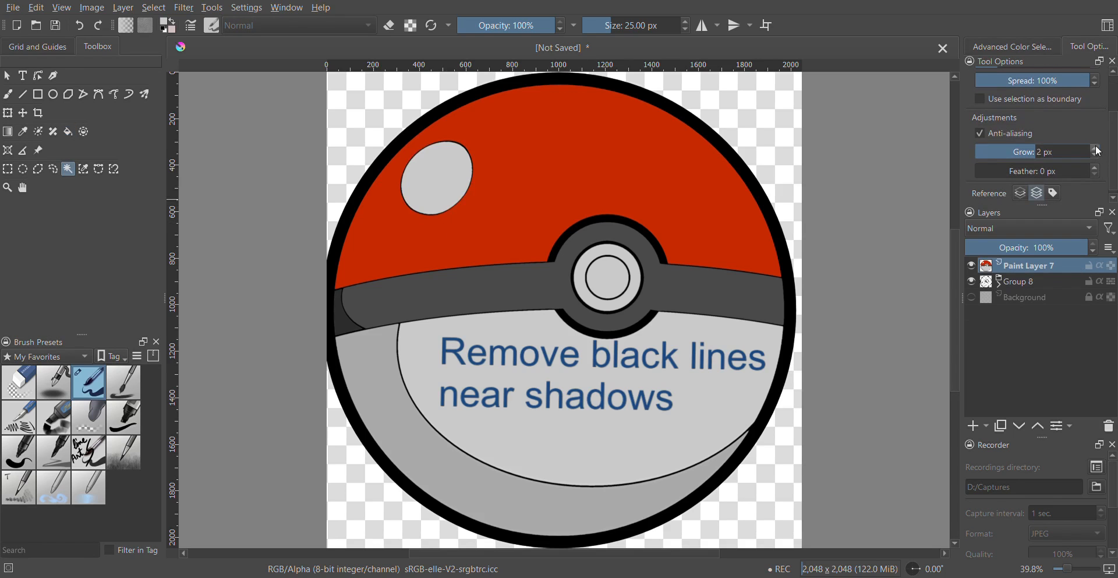
pyautogui.click(423, 199)
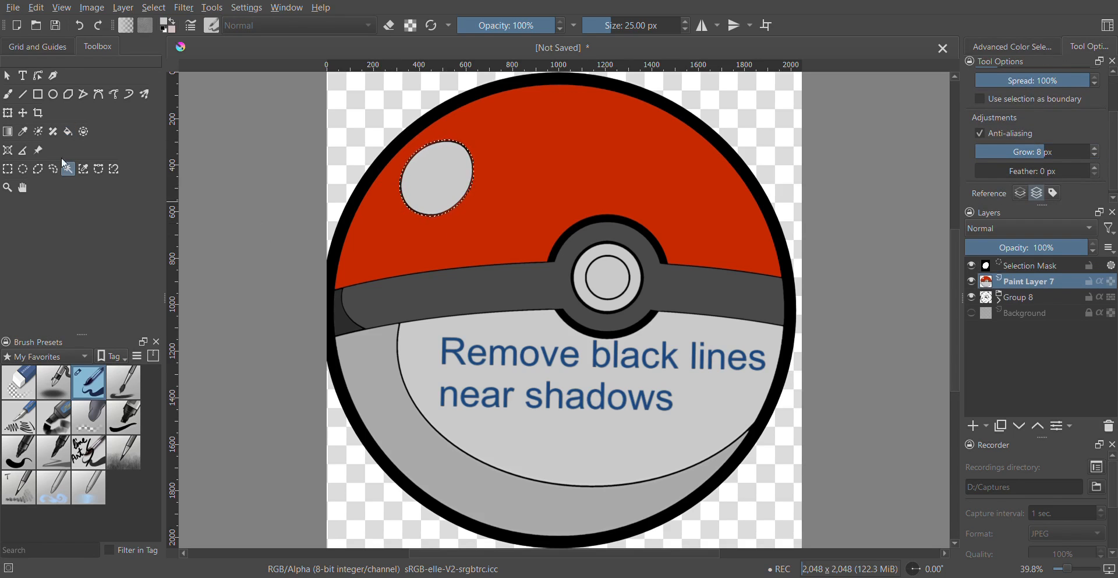
pyautogui.click(68, 131)
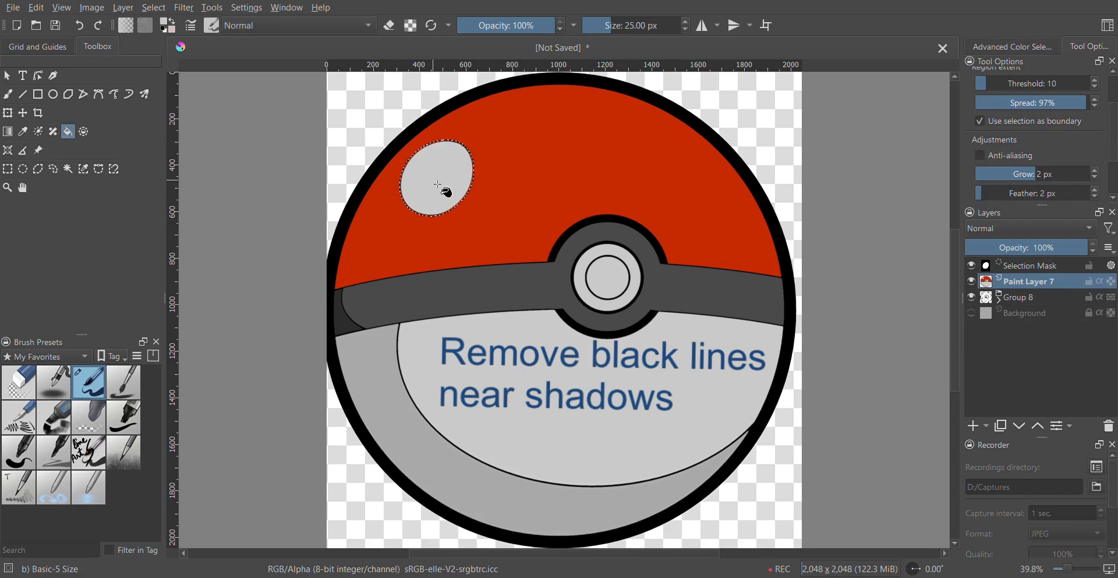
pyautogui.hotkey('ctrl', 'shift', 'a')
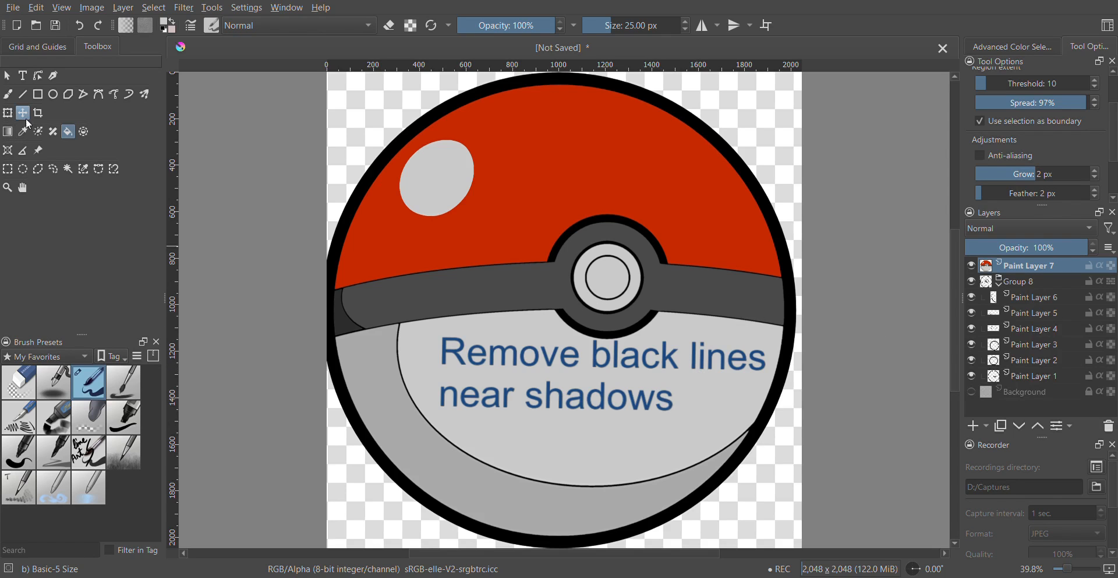
# Step: On Paint Layer 6, paint dark grey over the black arc bordering the shadow at the band's left end
pyautogui.click(68, 169)
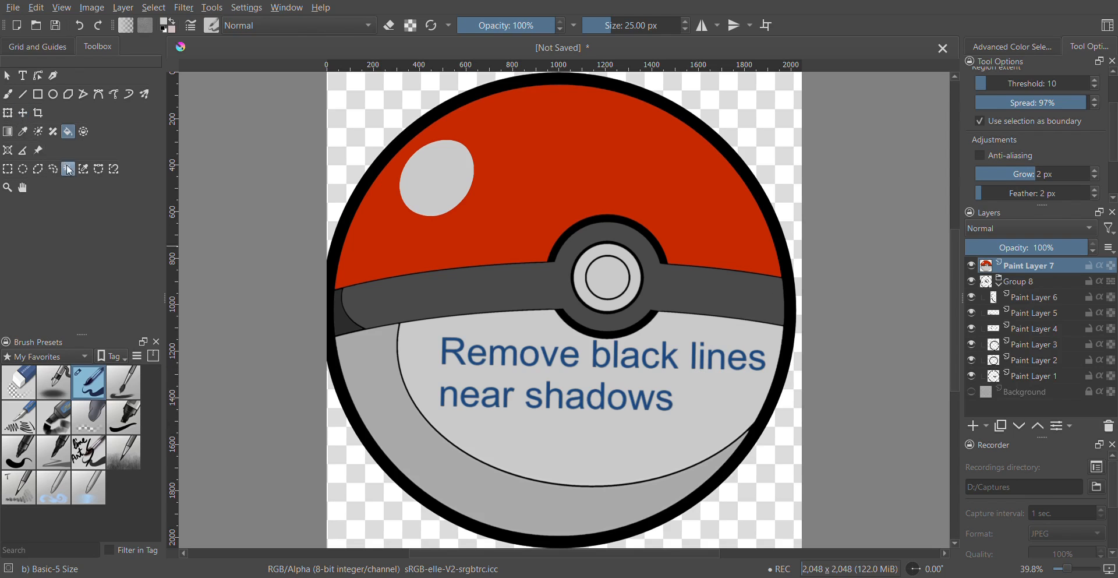
pyautogui.click(1030, 376)
pyautogui.click(971, 376)
pyautogui.click(972, 374)
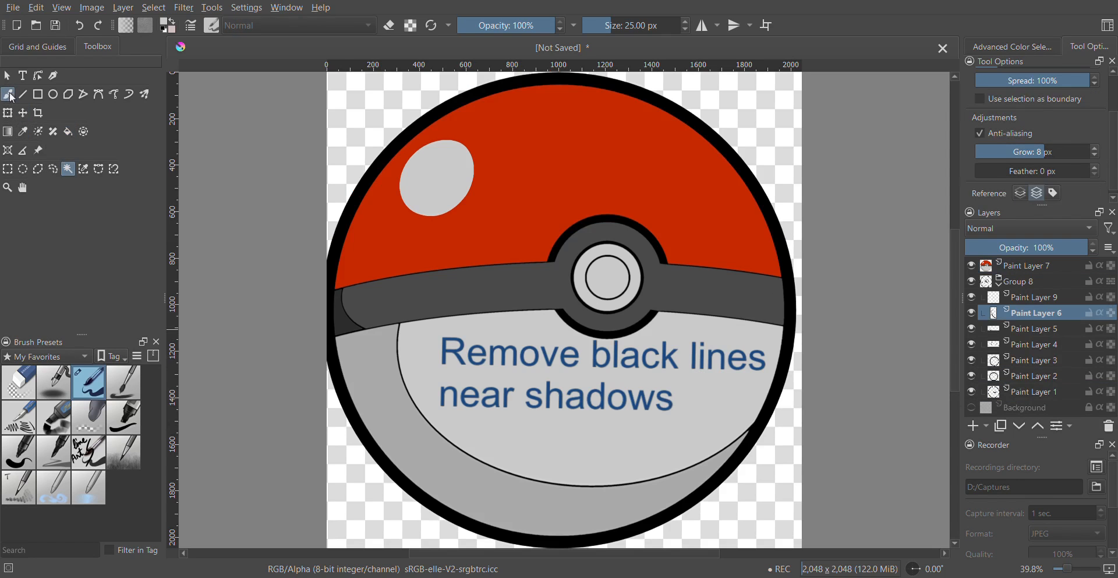
pyautogui.click(8, 94)
pyautogui.scroll(4, 320, 327)
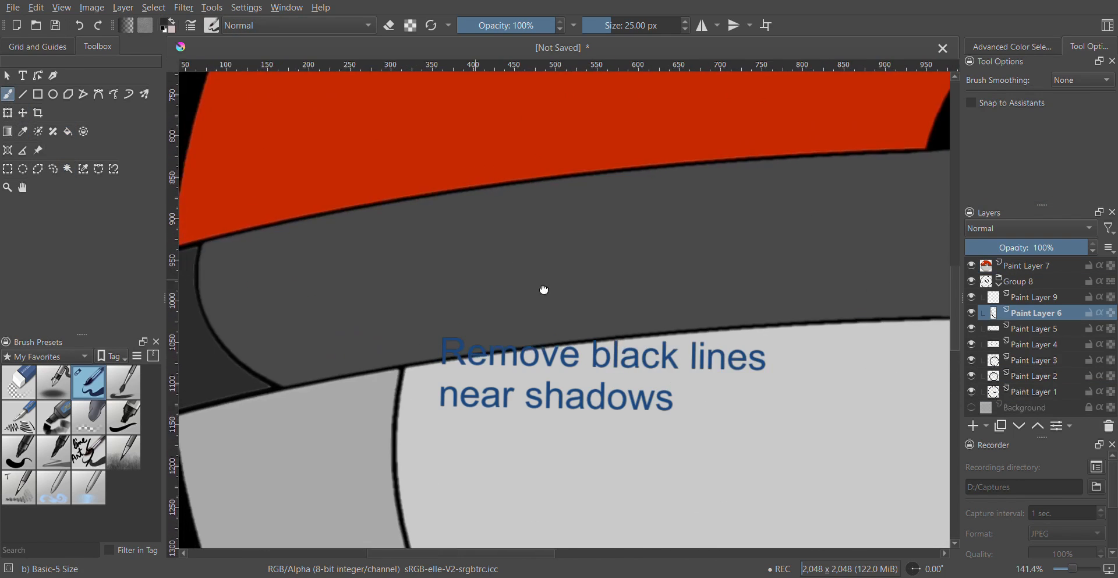
pyautogui.scroll(2, 367, 270)
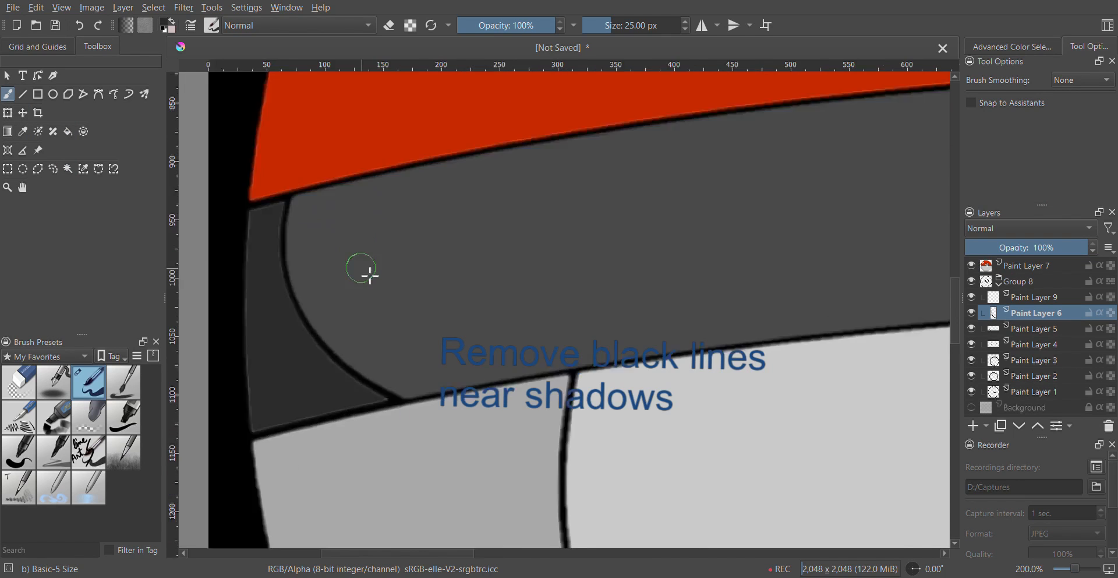
pyautogui.moveTo(367, 269); pyautogui.dragTo(547, 251)
pyautogui.moveTo(507, 170)
pyautogui.mouseDown()
pyautogui.moveTo(525, 305)
pyautogui.moveTo(594, 395)
pyautogui.moveTo(661, 439)
pyautogui.moveTo(639, 442)
pyautogui.moveTo(669, 437)
pyautogui.mouseUp()
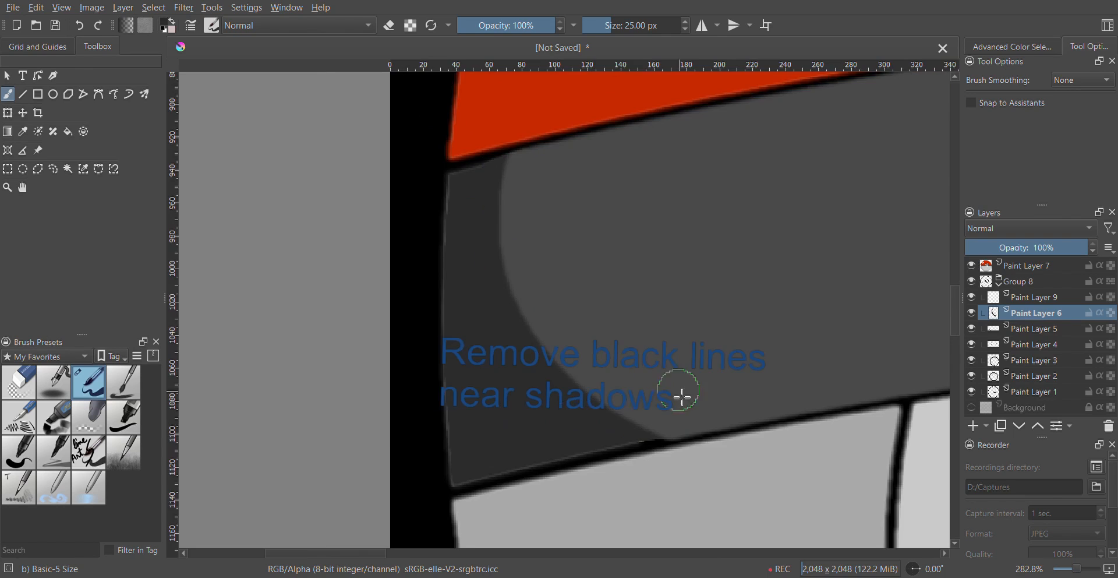
# Step: Delete the unneeded Paint Layer 9 from Group 8
pyautogui.press('2')
pyautogui.click(979, 330)
pyautogui.click(1034, 298)
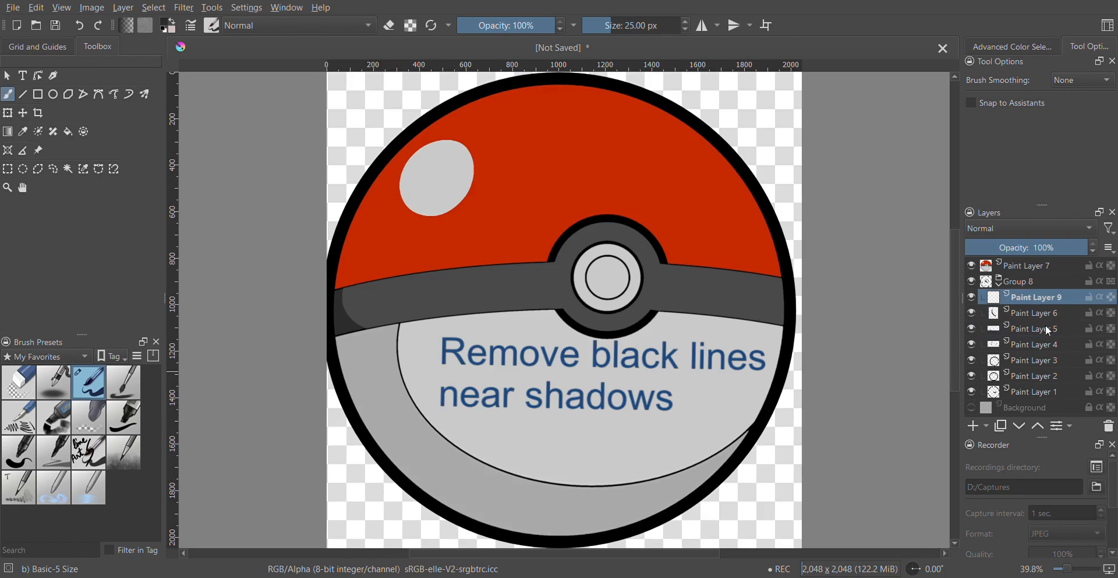
pyautogui.click(1110, 426)
# Step: Toggle the visibility of Paint Layer 6 and Paint Layer 5 to check their contents, leaving both shown and Paint Layer 5 active
pyautogui.click(973, 297)
pyautogui.click(973, 297)
pyautogui.click(982, 313)
pyautogui.click(971, 311)
pyautogui.click(972, 313)
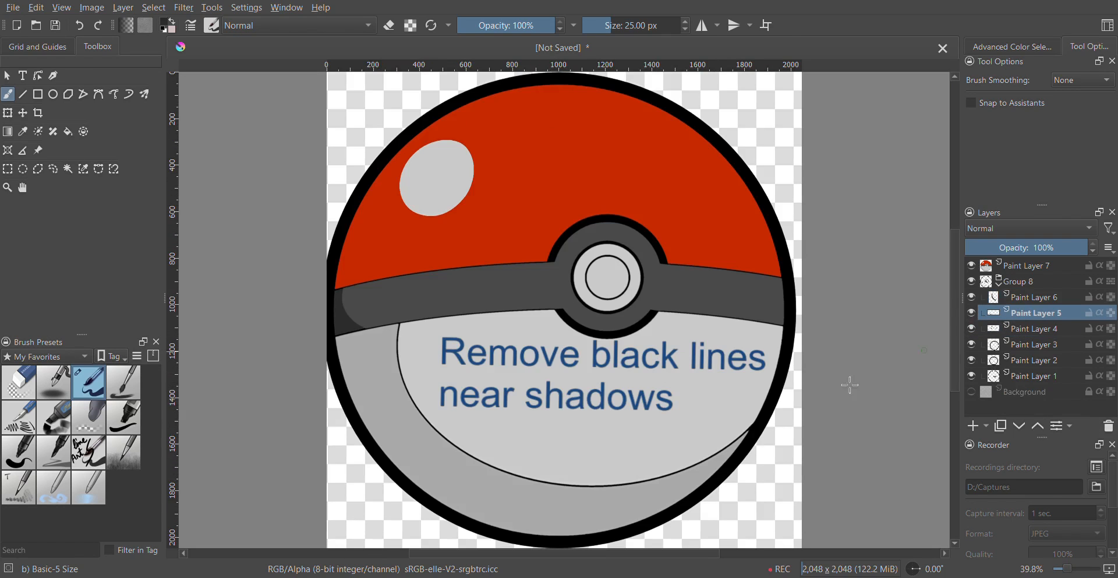
# Step: On Paint Layer 5, paint light grey over the right-hand stretch of the black arc bordering the lower half's shadow
pyautogui.scroll(5, 369, 357)
pyautogui.scroll(2, 382, 267)
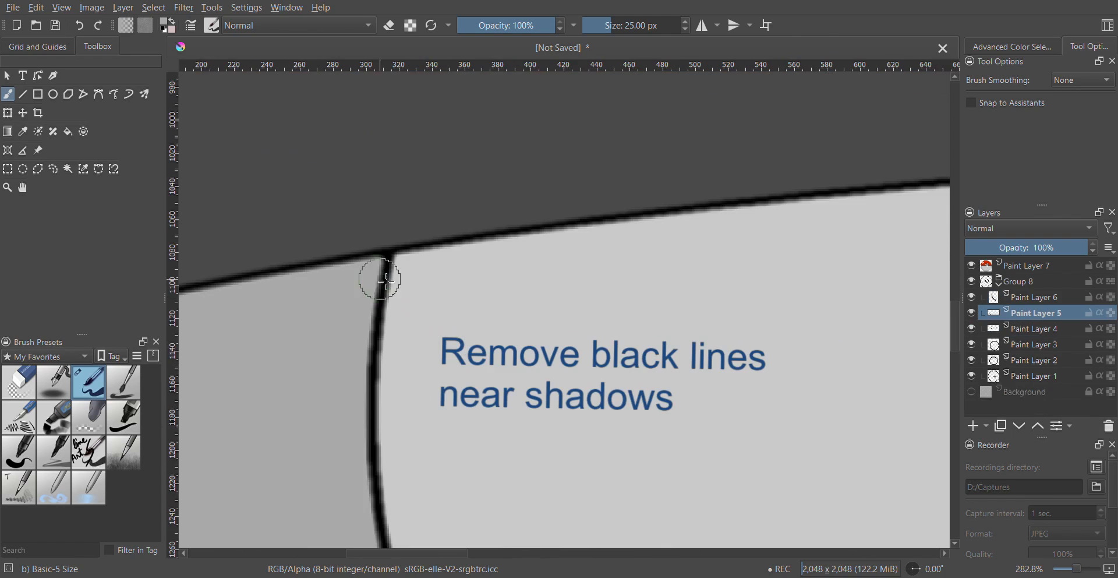
pyautogui.moveTo(524, 501); pyautogui.dragTo(292, 117)
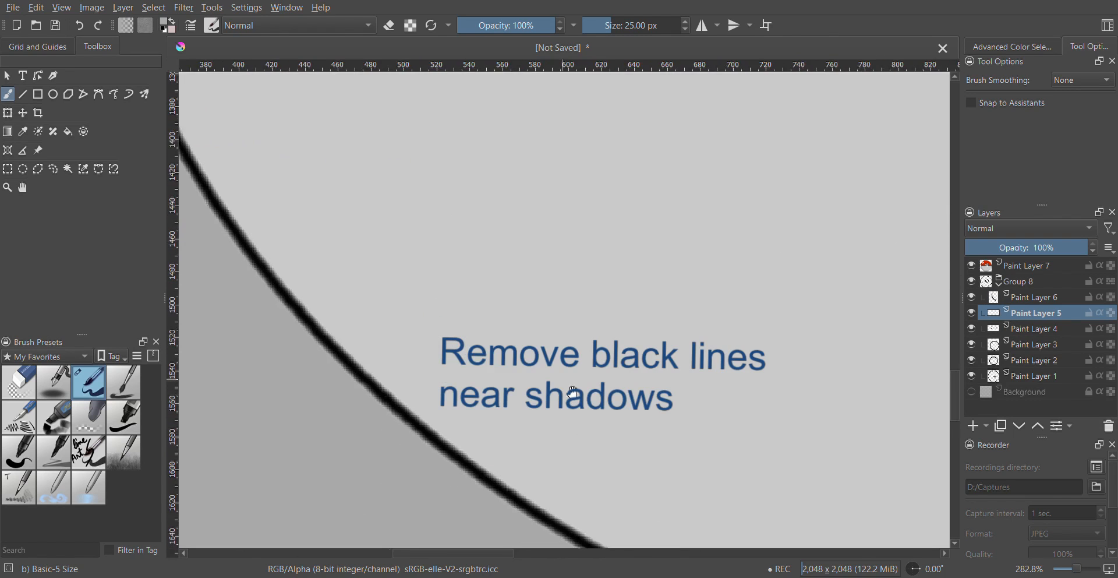
pyautogui.moveTo(844, 512); pyautogui.dragTo(252, 352)
pyautogui.moveTo(873, 262); pyautogui.dragTo(377, 425)
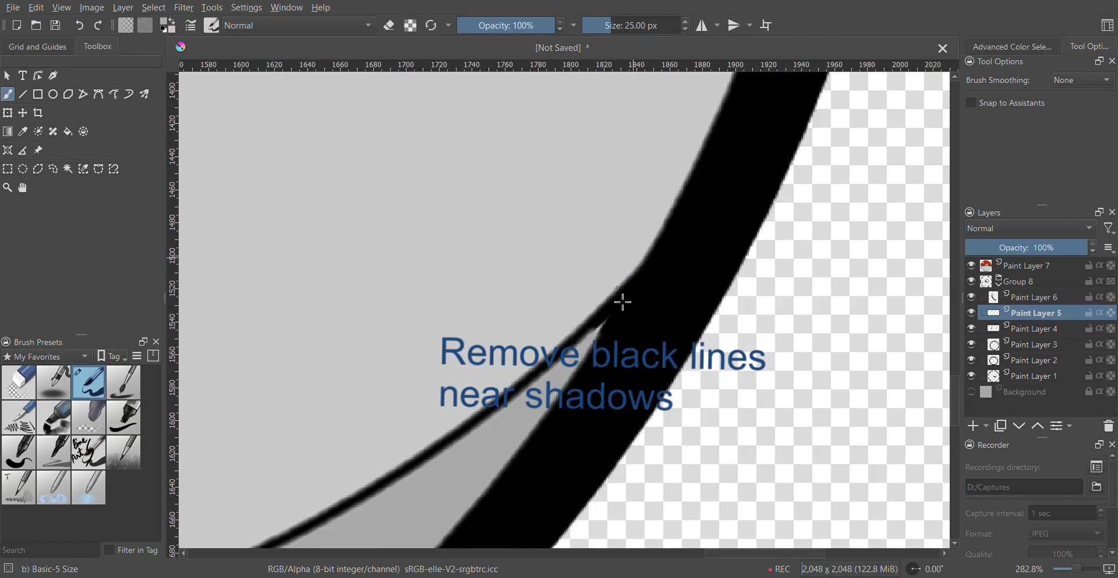
pyautogui.moveTo(619, 299)
pyautogui.mouseDown()
pyautogui.moveTo(599, 324)
pyautogui.moveTo(634, 286)
pyautogui.moveTo(581, 317)
pyautogui.moveTo(634, 280)
pyautogui.moveTo(619, 317)
pyautogui.moveTo(613, 305)
pyautogui.moveTo(381, 502)
pyautogui.moveTo(353, 509)
pyautogui.mouseUp()
pyautogui.press('-')
pyautogui.press('-')
pyautogui.press('-')
pyautogui.press('-')
pyautogui.press('-')
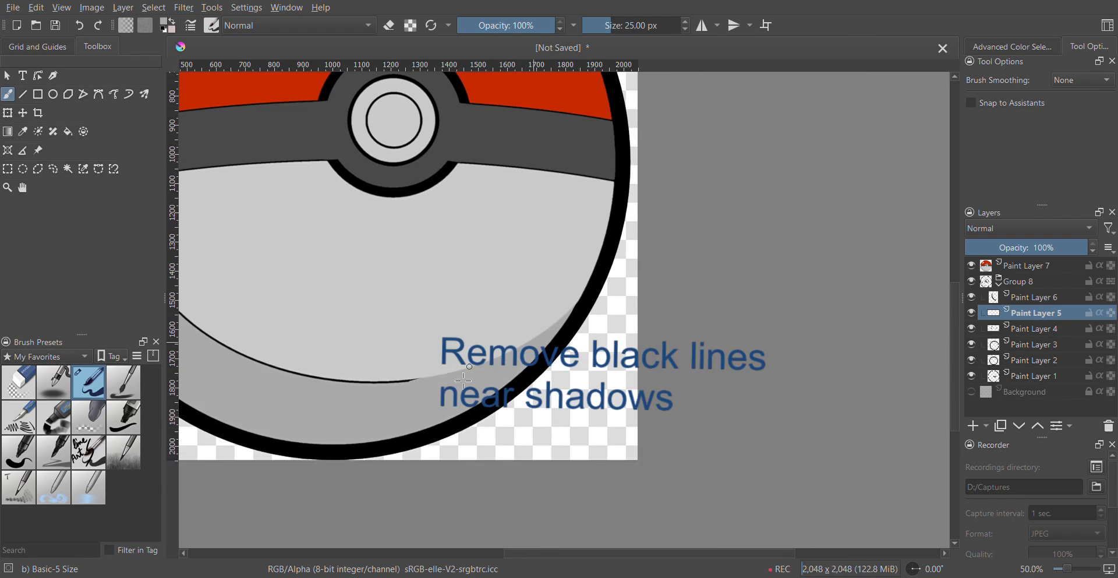
# Step: Enlarge the brush to 96.35 px and paint light grey over the rest of the shadow's black arc up to the band
pyautogui.moveTo(346, 398); pyautogui.dragTo(324, 380)
pyautogui.moveTo(349, 327)
pyautogui.mouseDown()
pyautogui.moveTo(614, 365)
pyautogui.moveTo(609, 342)
pyautogui.mouseUp()
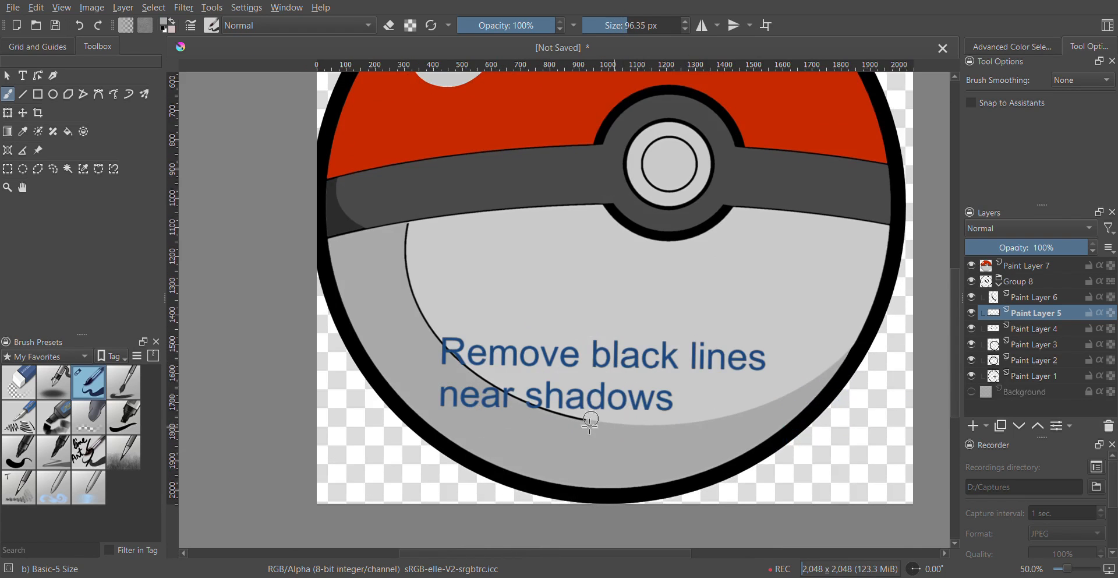
pyautogui.moveTo(592, 420)
pyautogui.mouseDown()
pyautogui.moveTo(492, 378)
pyautogui.moveTo(415, 299)
pyautogui.moveTo(418, 237)
pyautogui.mouseUp()
pyautogui.press('+')
pyautogui.press('+')
pyautogui.press('+')
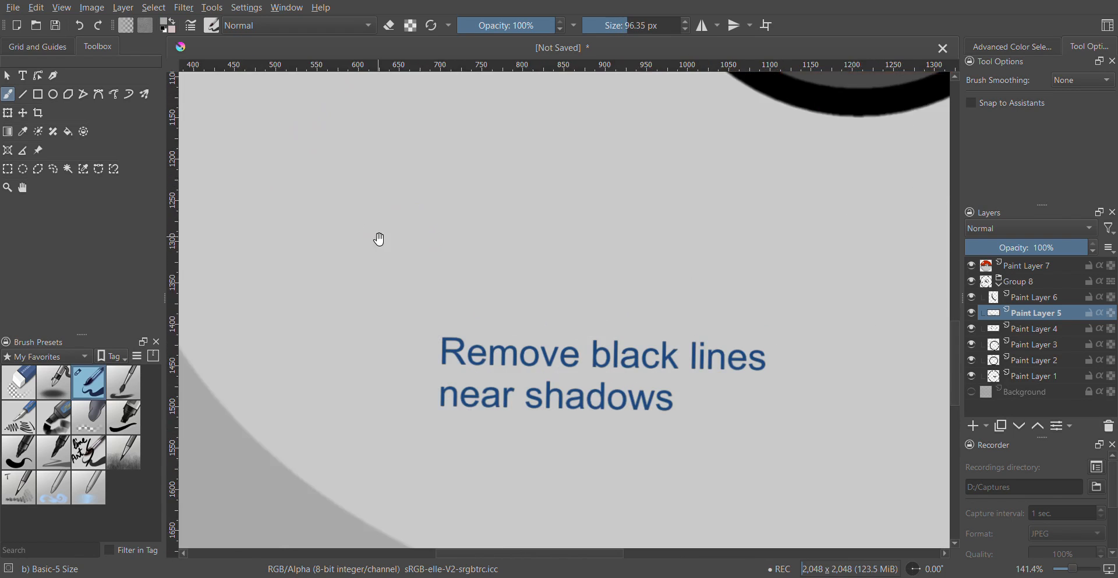
pyautogui.moveTo(558, 167); pyautogui.dragTo(518, 379)
pyautogui.moveTo(757, 364); pyautogui.dragTo(531, 449)
pyautogui.press('2')
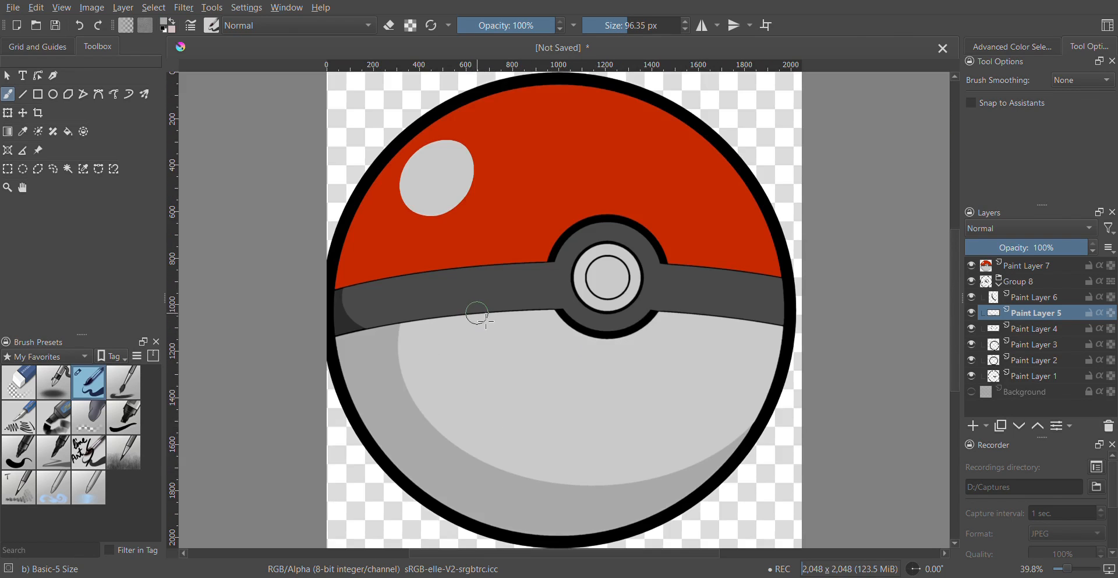